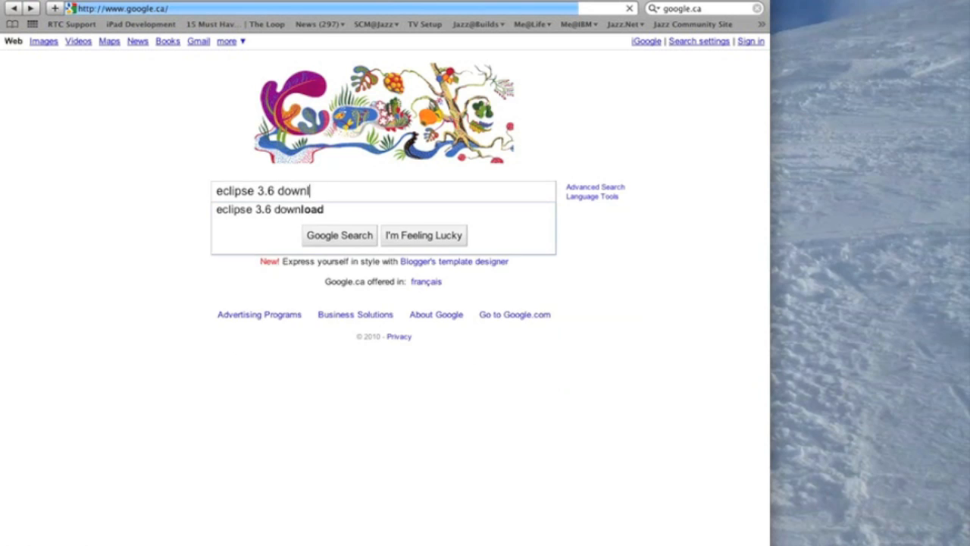
Step: Search Google for "eclipse 3.6 download" and open the Mac OSX (Mac/Cocoa/x86_64) download page of the Eclipse SDK 3.6 release
key("Return")
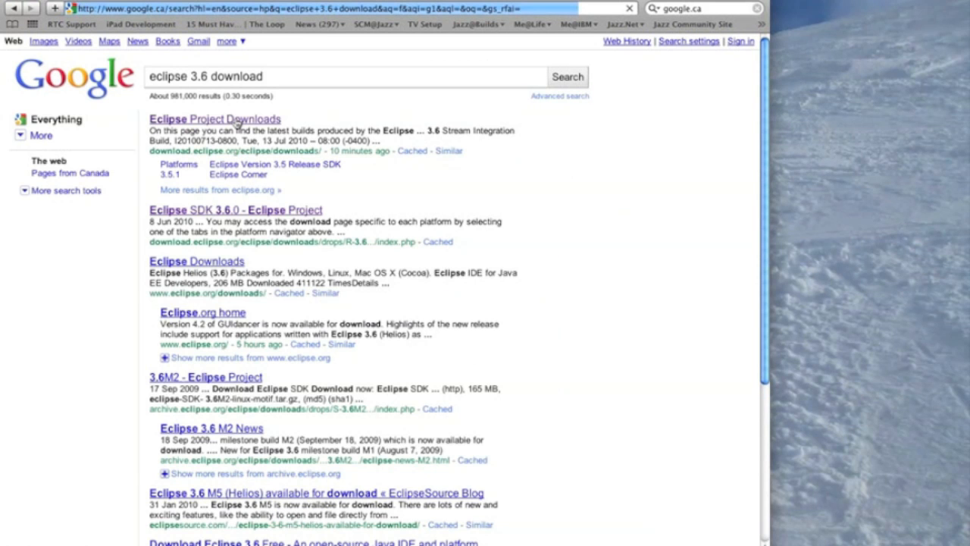
left_click(238, 123)
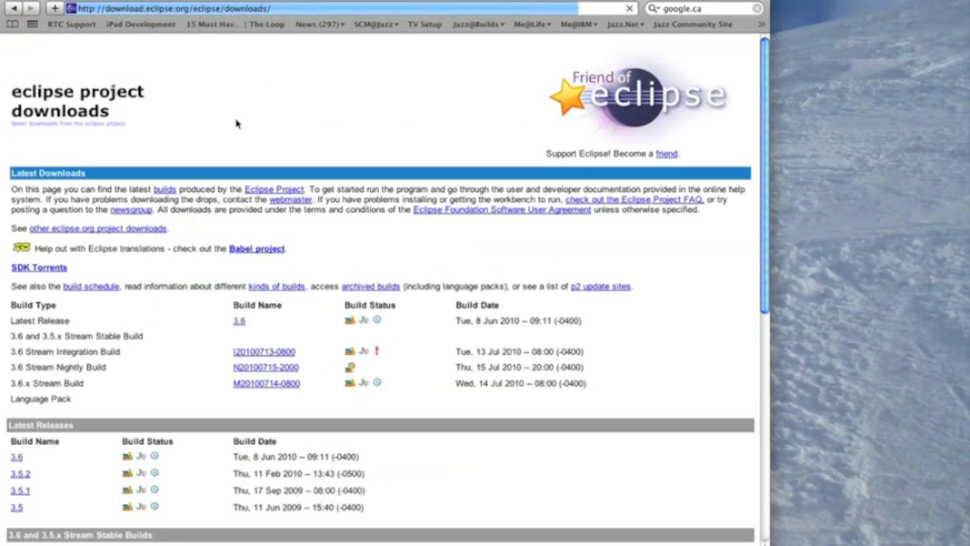
left_click(238, 323)
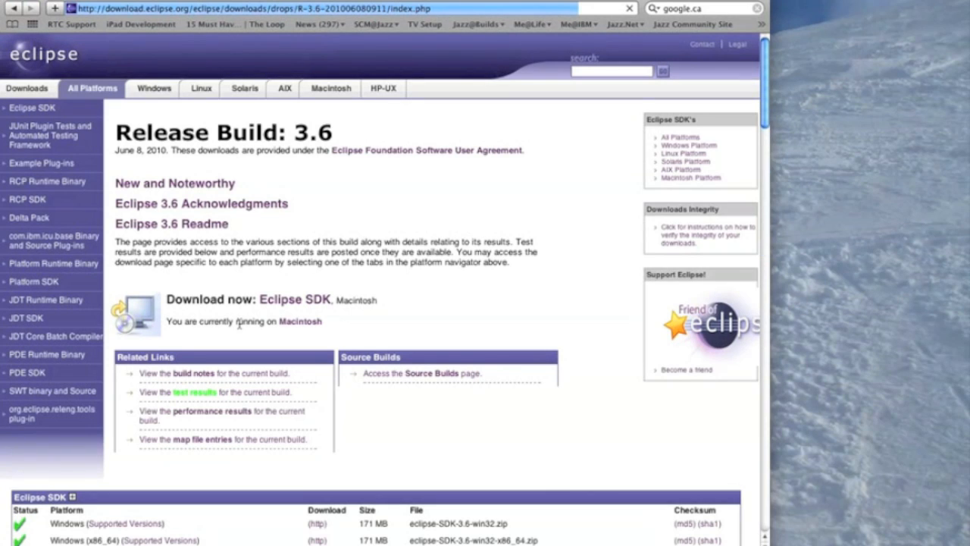
scroll(239, 325, "down", 10)
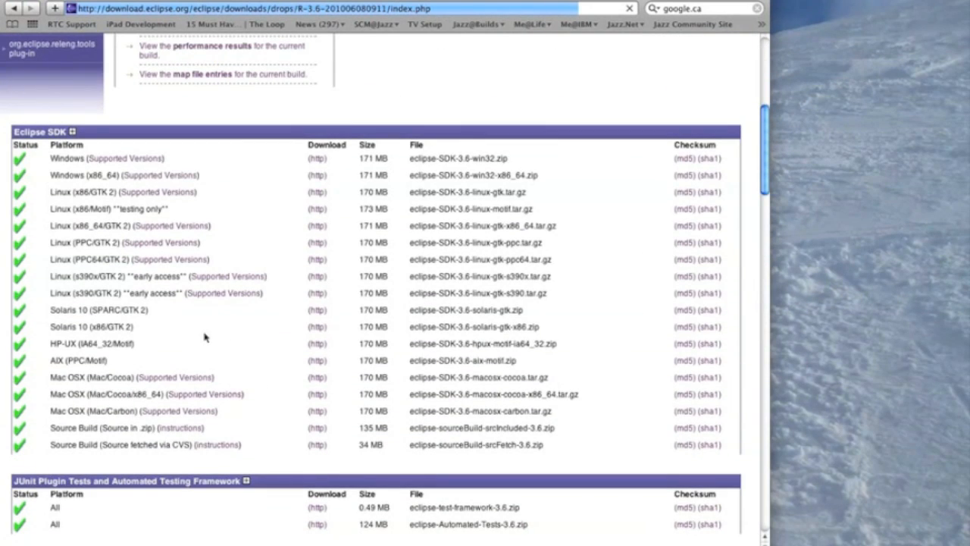
left_click(317, 396)
Step: Launch the downloaded Eclipse 3.6 application with workspace-demo as its workspace folder
left_click(36, 291)
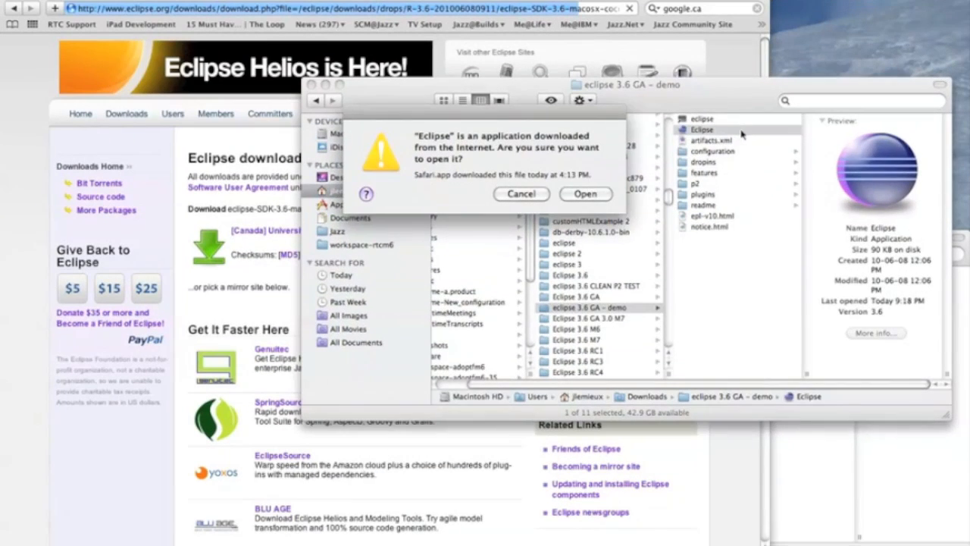
left_click(585, 194)
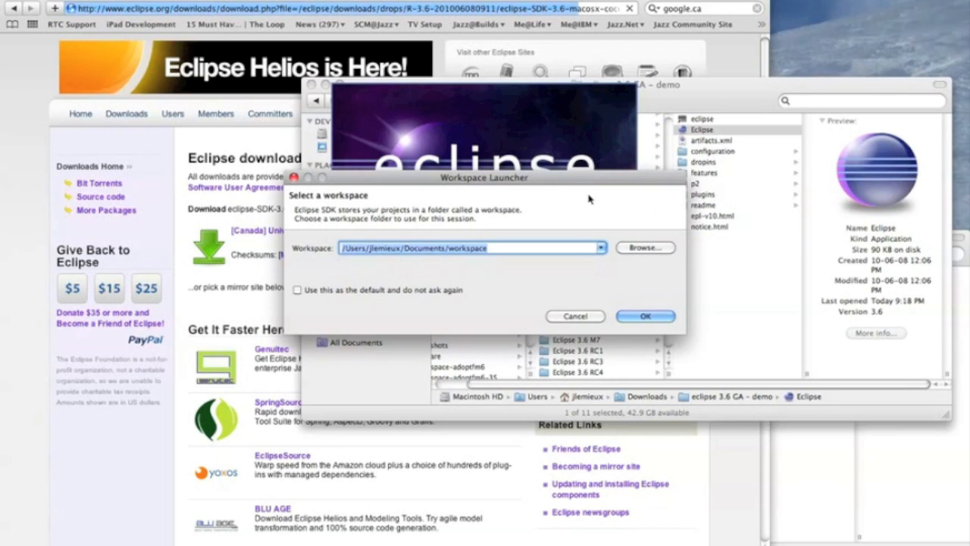
key("Right")
type("-demo")
key("Return")
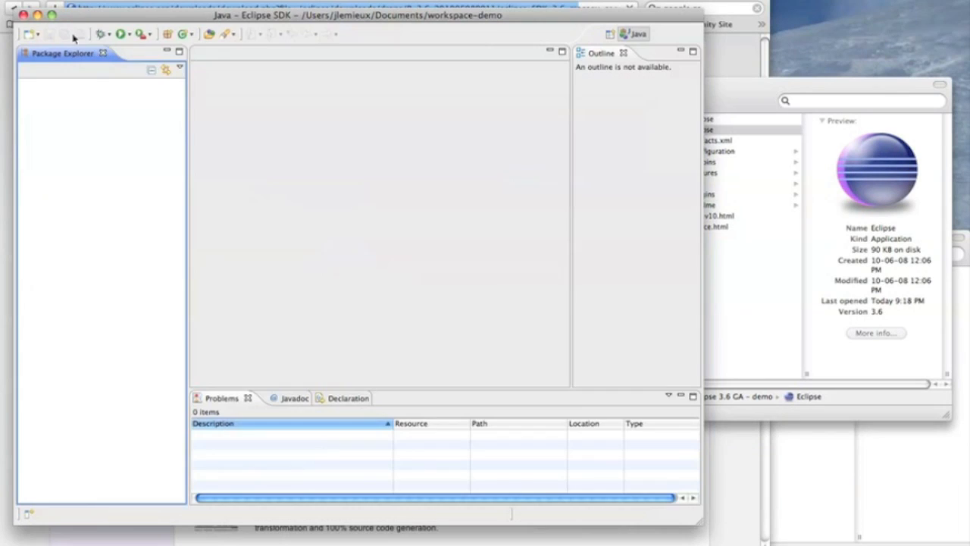
left_click_drag(97, 19, 119, 19)
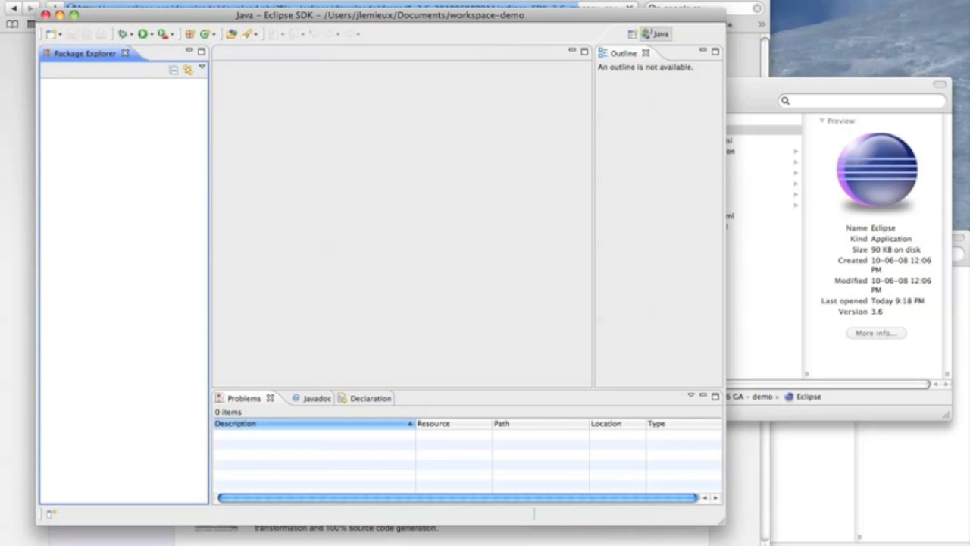
Step: In the Install New Software wizard, add the local folder "RTC p2 repo 3.0 M7" as a repository named "p2 rtc repo"
left_click(521, 151)
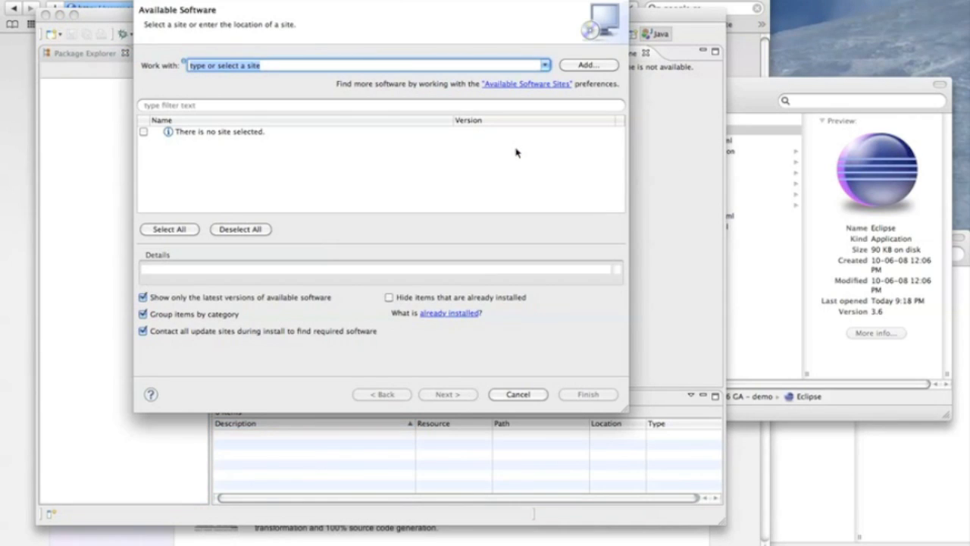
left_click(578, 67)
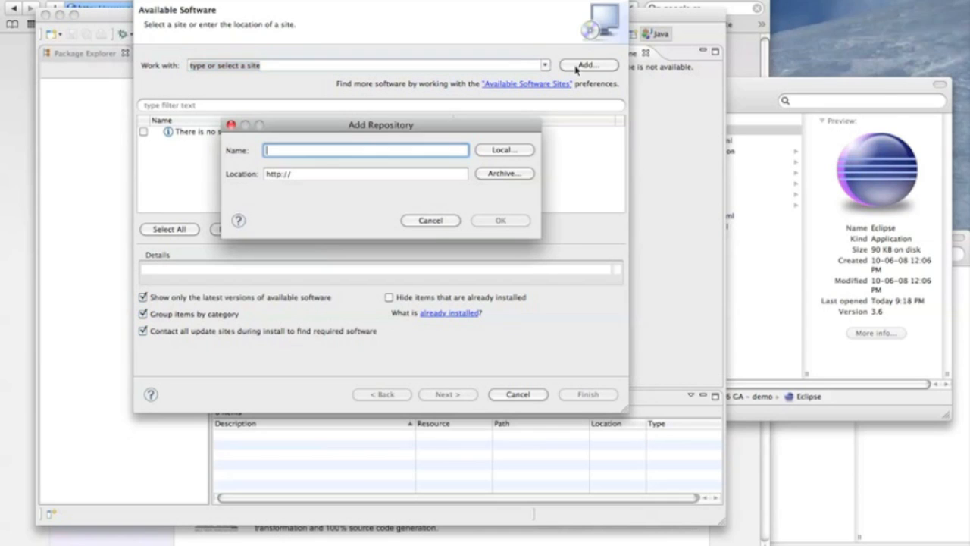
left_click(504, 154)
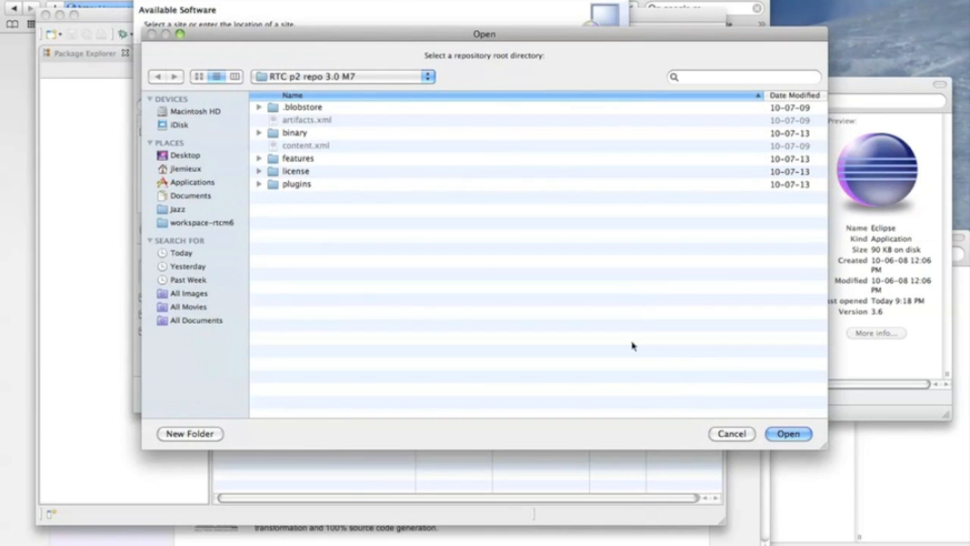
left_click(774, 435)
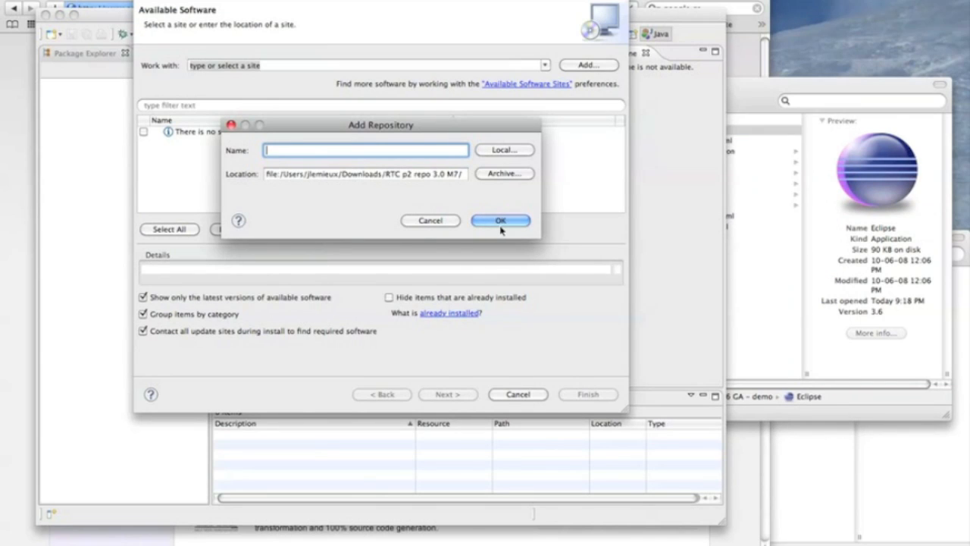
type("p2 rtc repo")
left_click(500, 221)
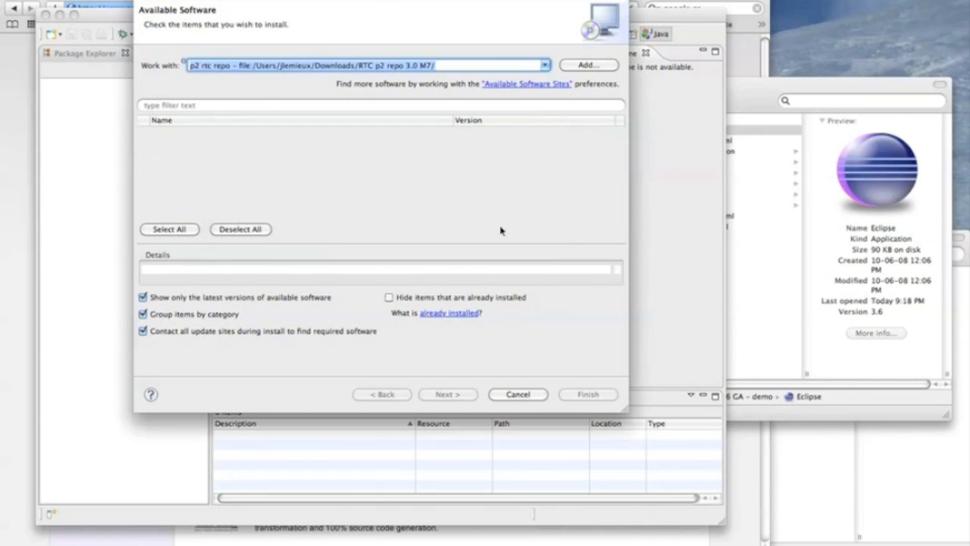
Step: Install Rational Team Concert from the repository, accepting the license agreements, and restart Eclipse
left_click(144, 131)
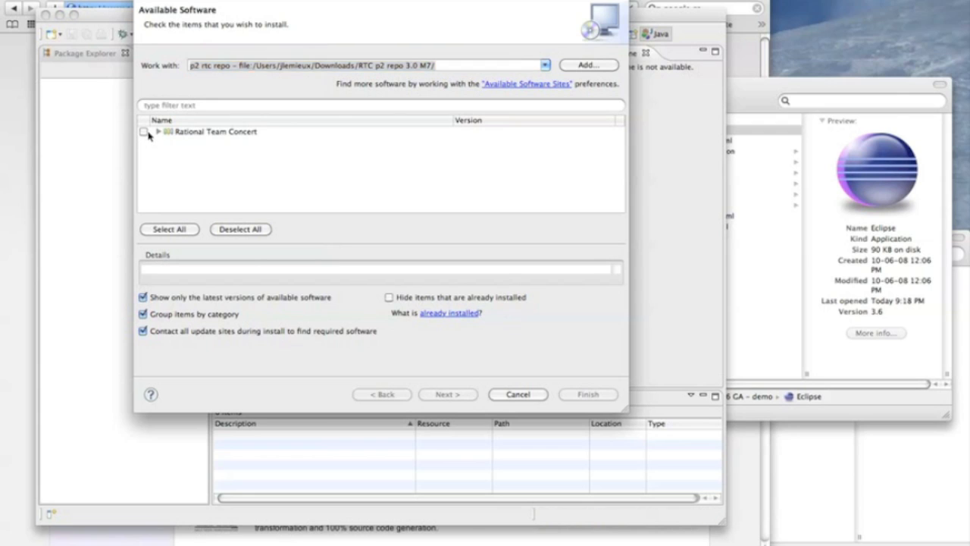
left_click(447, 394)
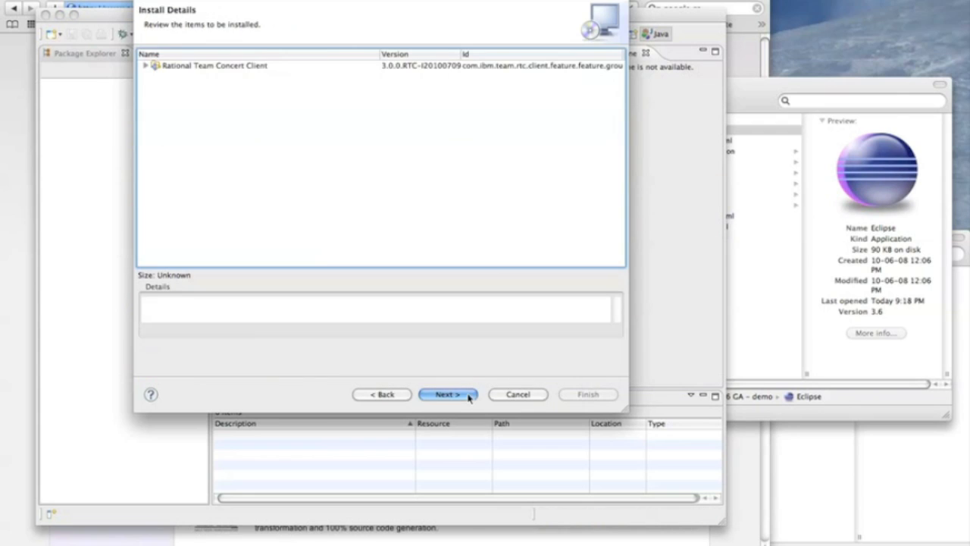
left_click(469, 395)
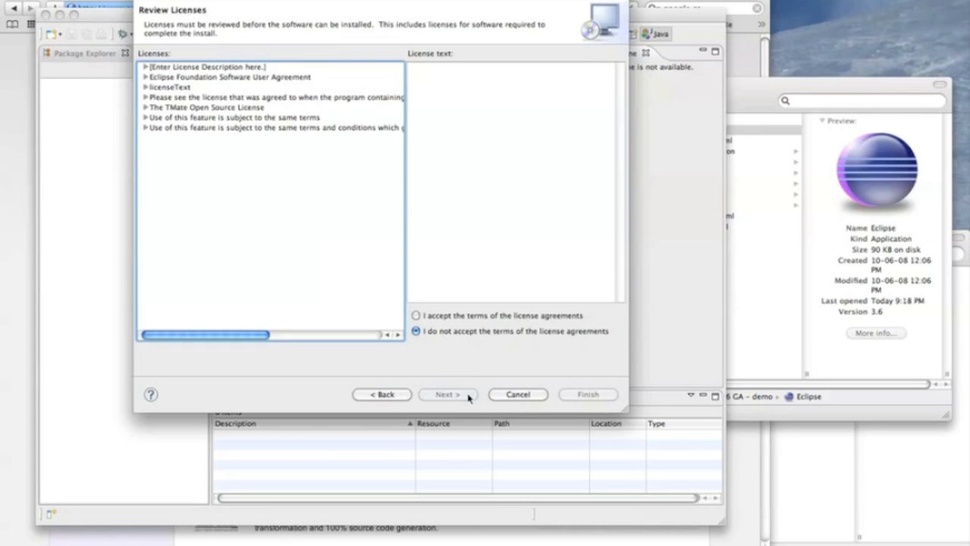
left_click(446, 316)
left_click(579, 395)
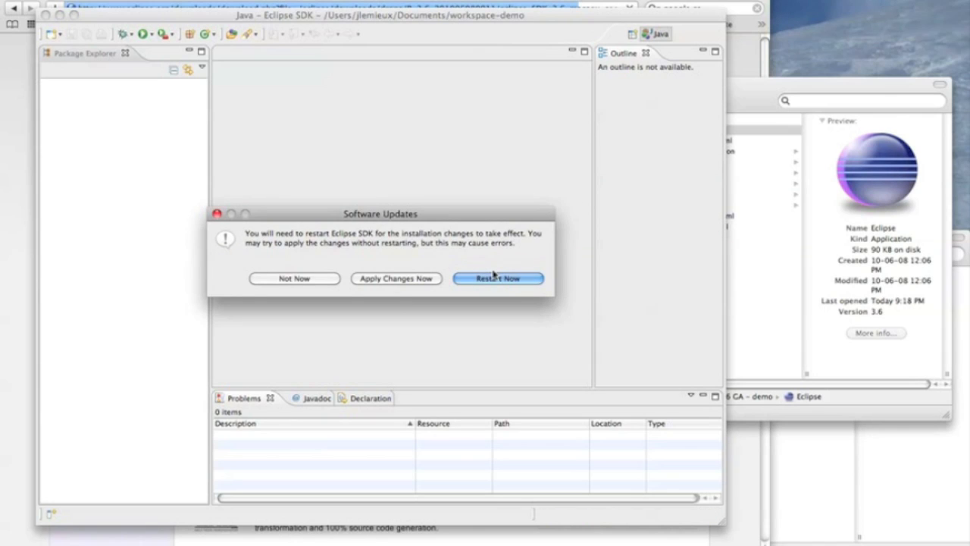
left_click(494, 279)
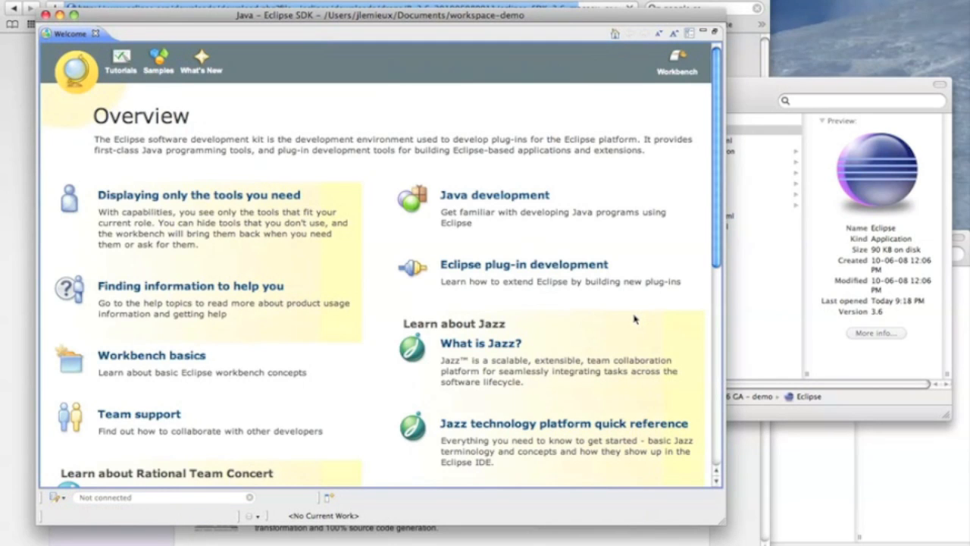
Step: Close the Welcome page and reopen the Install New Software wizard
left_click(96, 33)
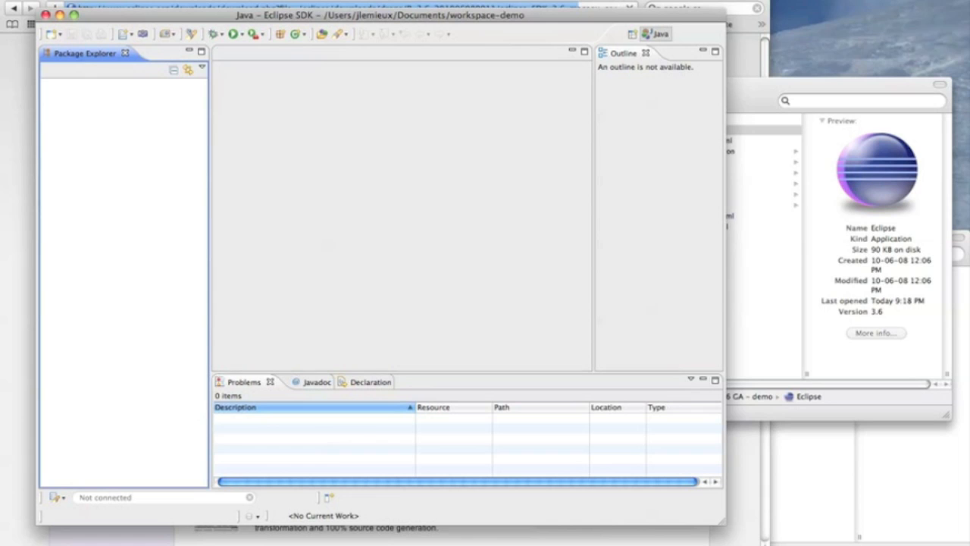
left_click(462, 0)
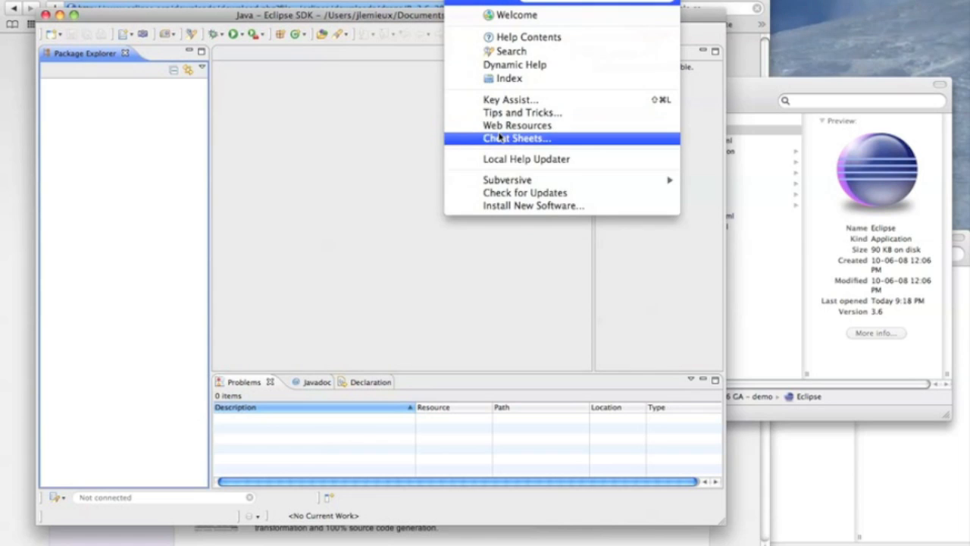
left_click(499, 206)
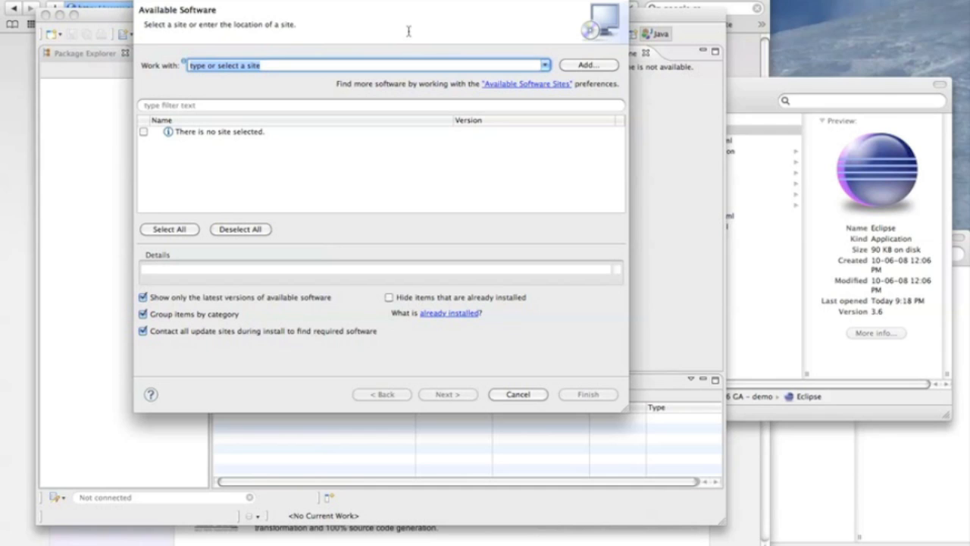
Step: Switch to Safari, load jazz.net and open its development wiki
key("super+Tab")
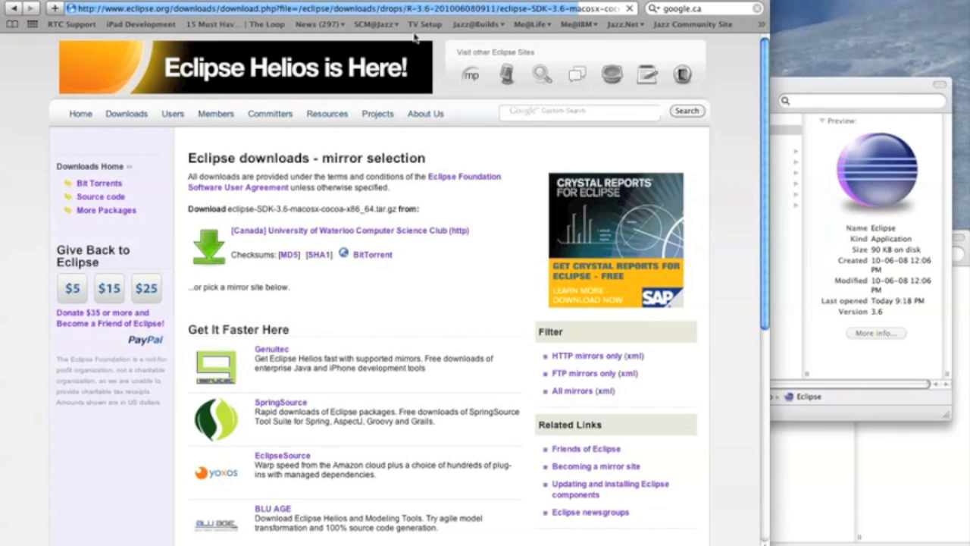
left_click(425, 9)
type("jazz")
key("Return")
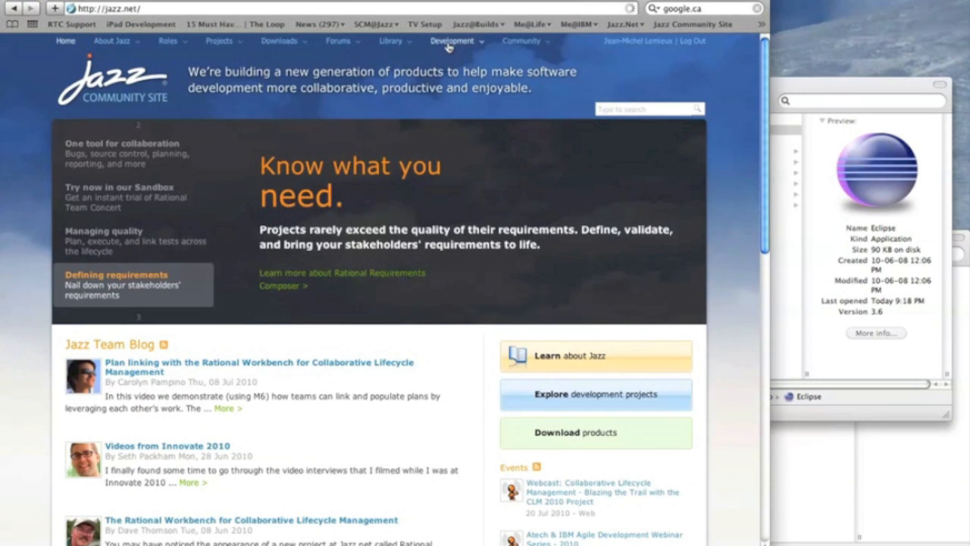
mouse_move(452, 41)
left_click(451, 75)
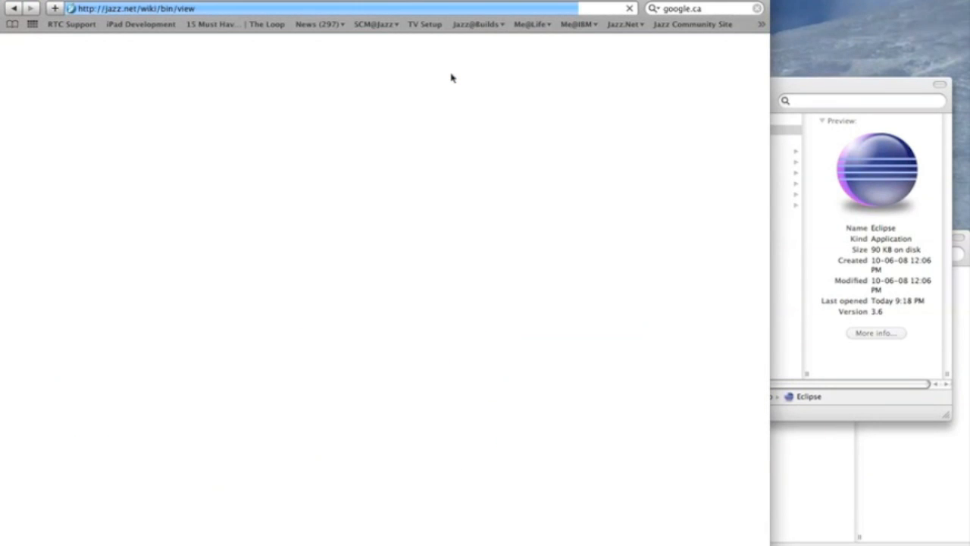
Step: Open the Developer Setup page's section on additional development tools and copy the devtools update site address
scroll(438, 254, "down", 8)
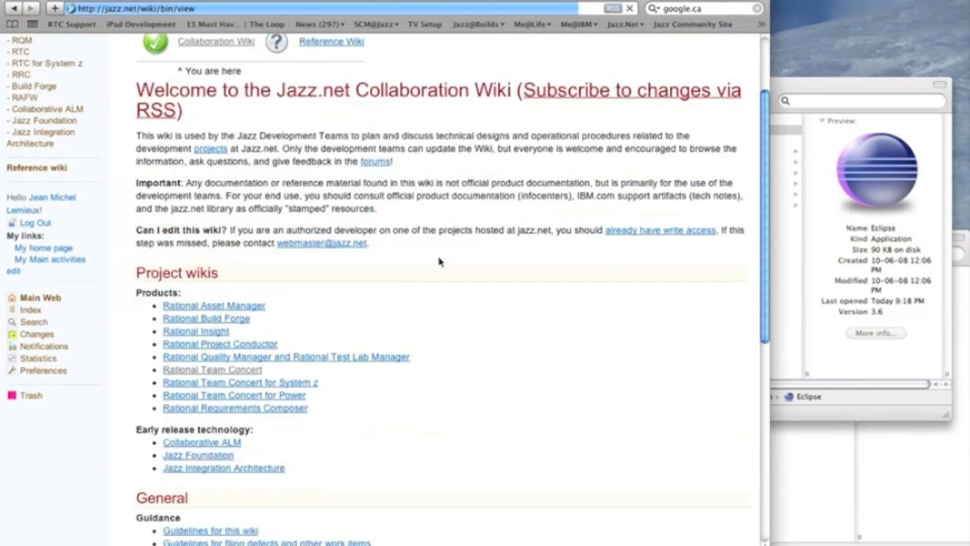
scroll(438, 261, "down", 2)
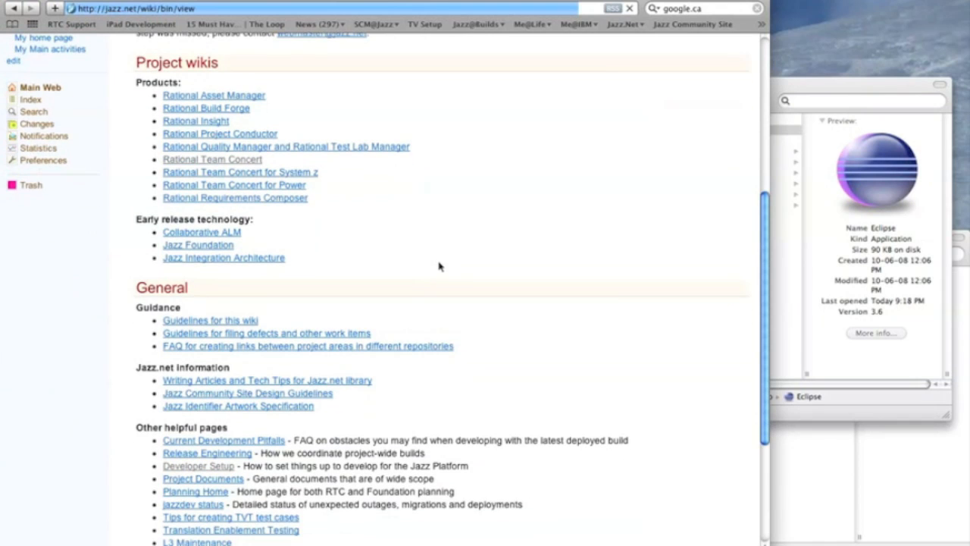
left_click(229, 468)
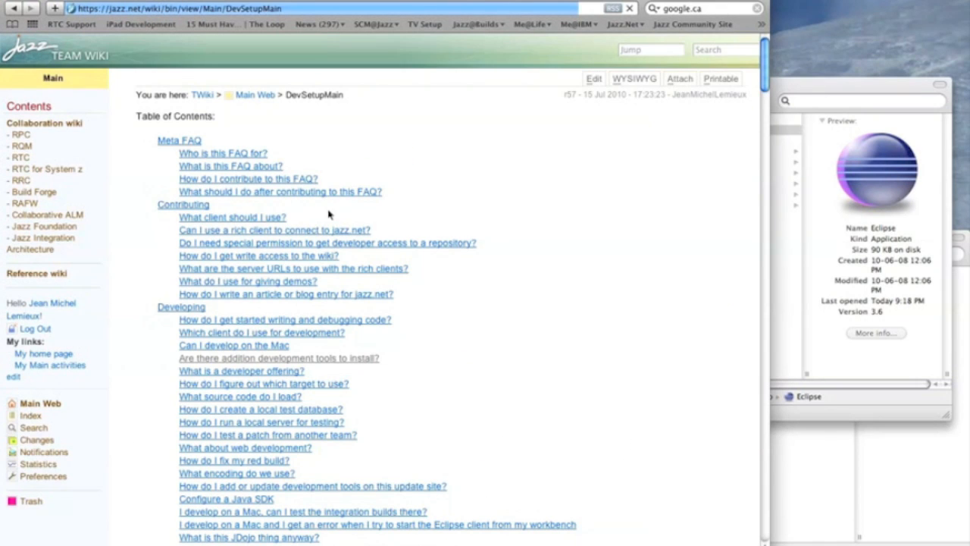
left_click(283, 359)
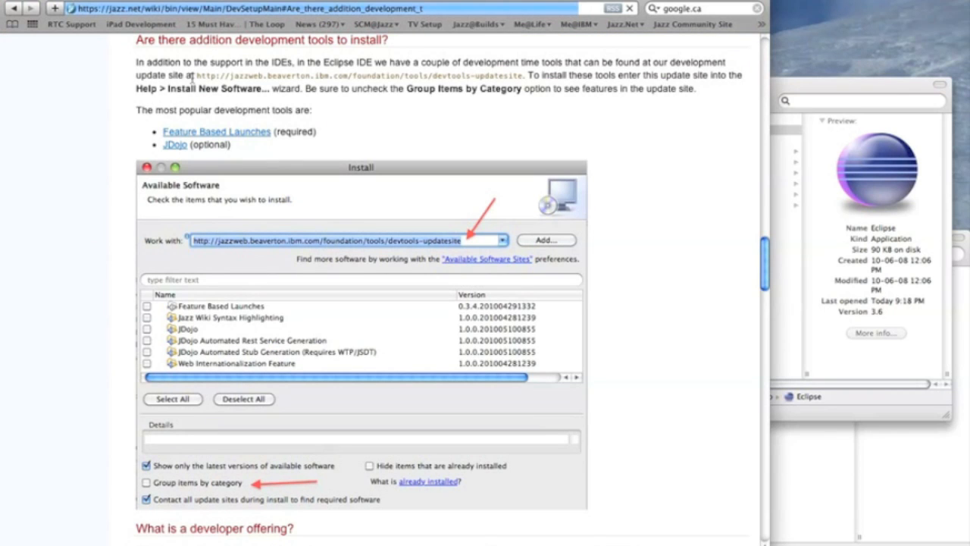
left_click_drag(195, 76, 523, 84)
key("super+c")
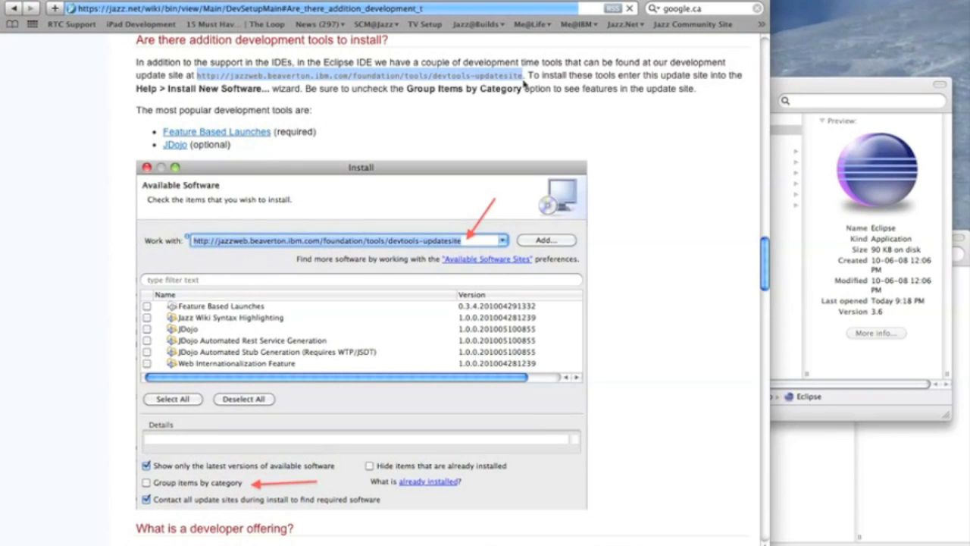
key("super+Tab")
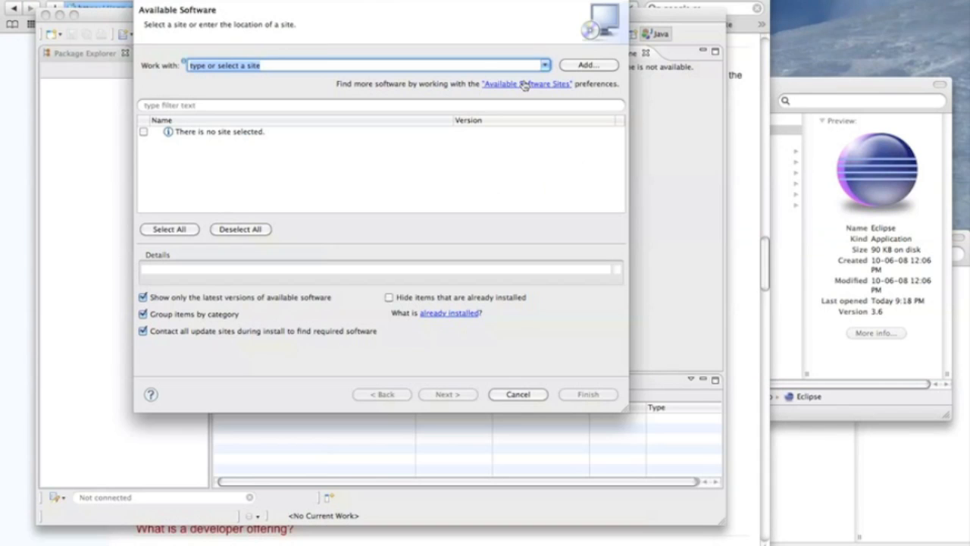
key("super+v")
key("Return")
left_click(163, 317)
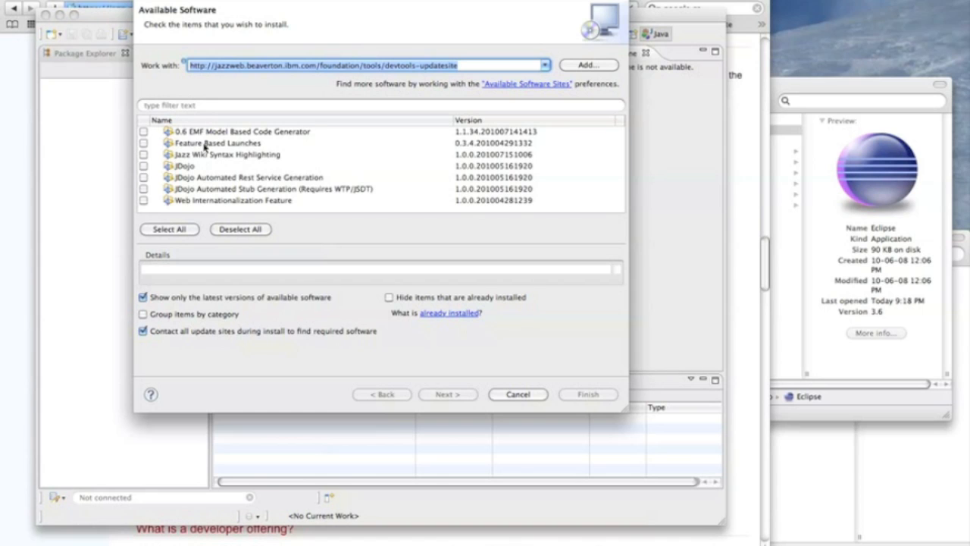
Step: Select the Feature Based Launches tool and proceed with its installation
left_click(204, 144)
left_click(143, 142)
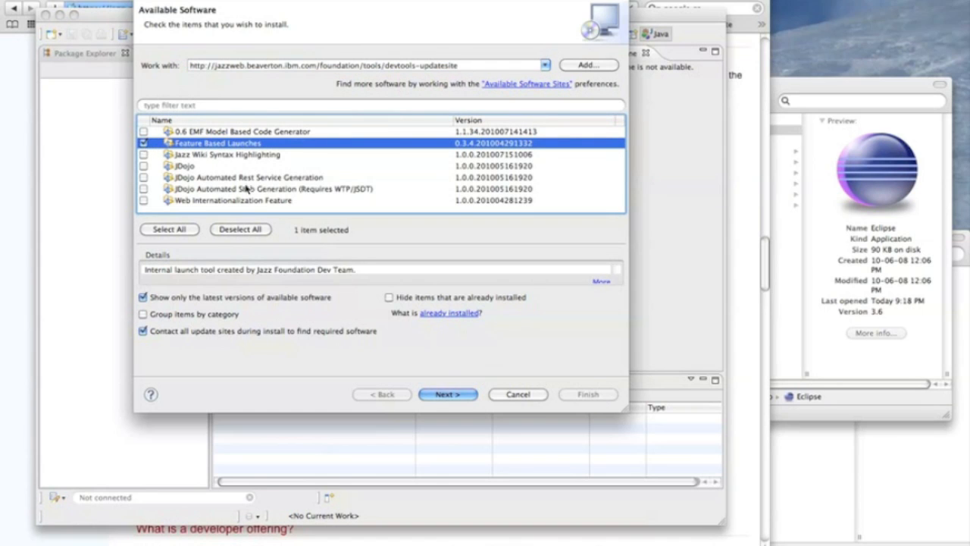
left_click(447, 394)
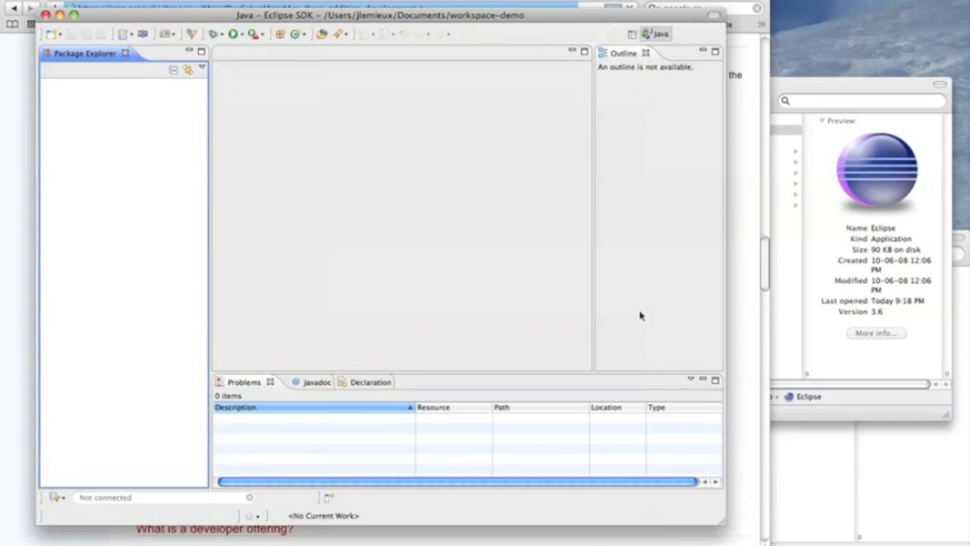
Step: Open the Work Items perspective
left_click(633, 38)
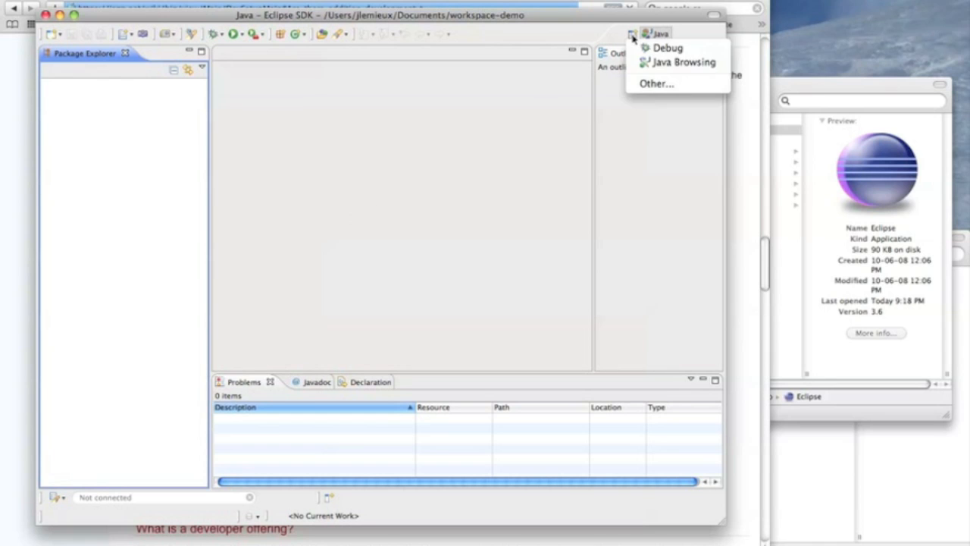
left_click(651, 83)
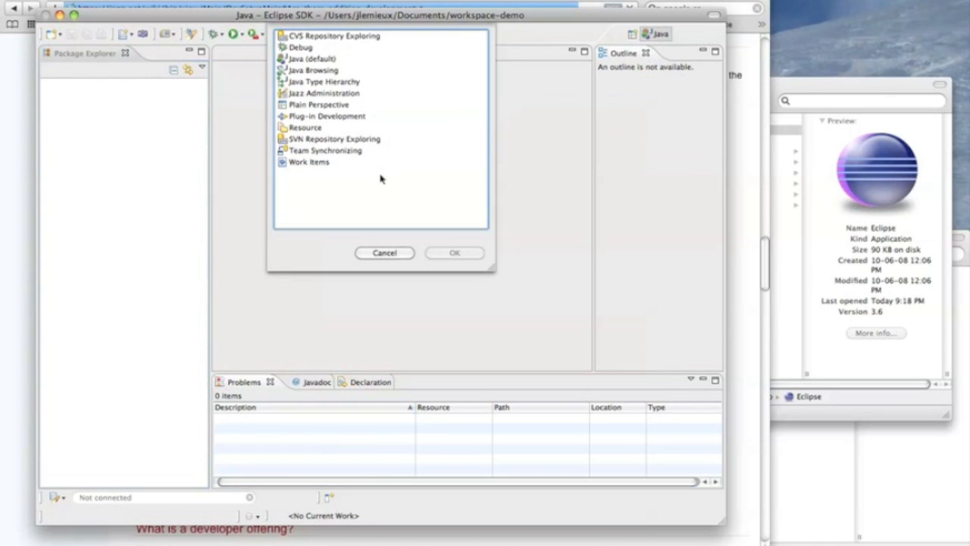
double_click(324, 161)
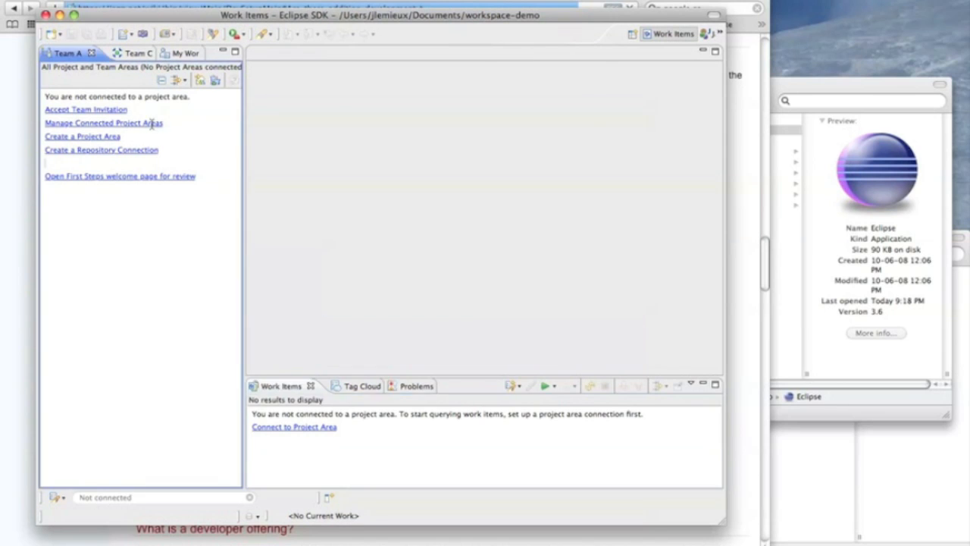
left_click(151, 124)
left_click(373, 363)
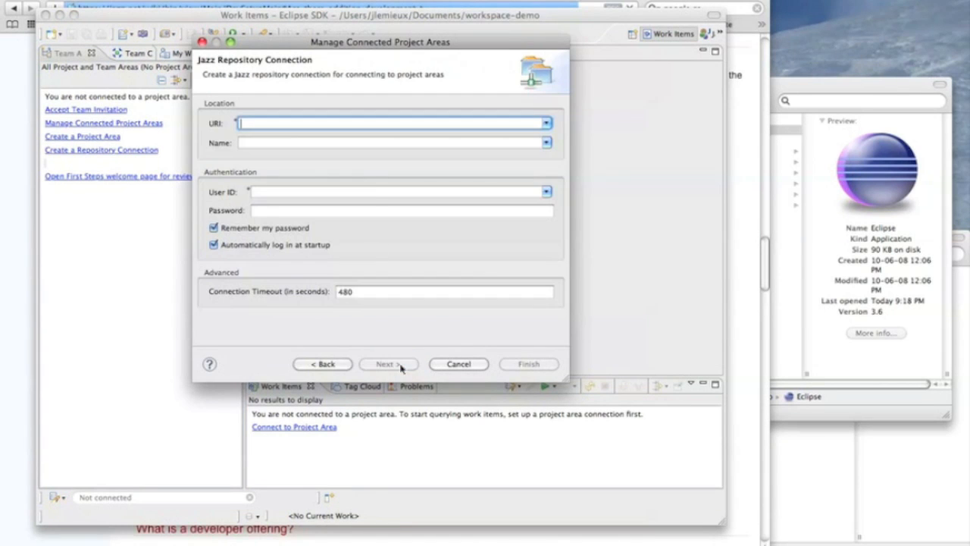
type("https://jazzdev.torol")
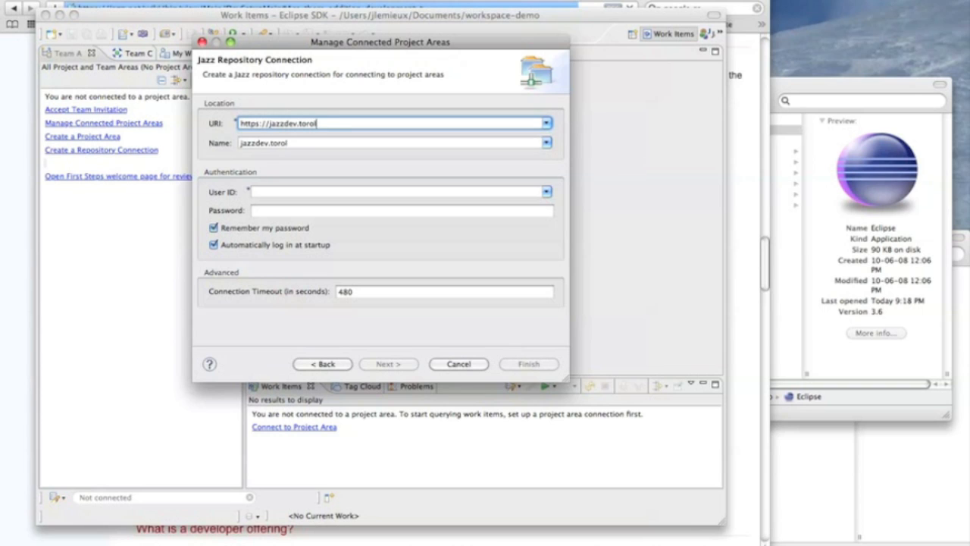
type("ab.ibm.com")
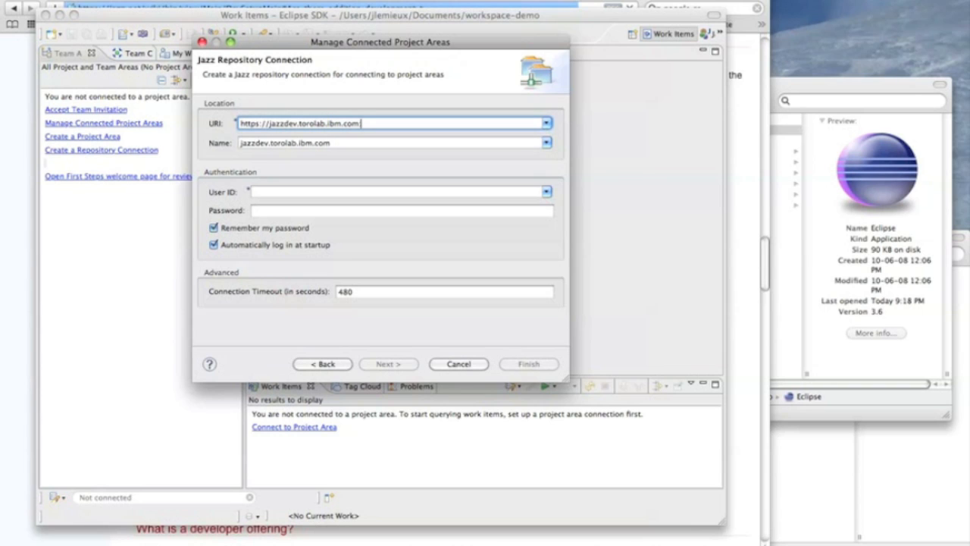
type(":9443/jazz")
key("Tab")
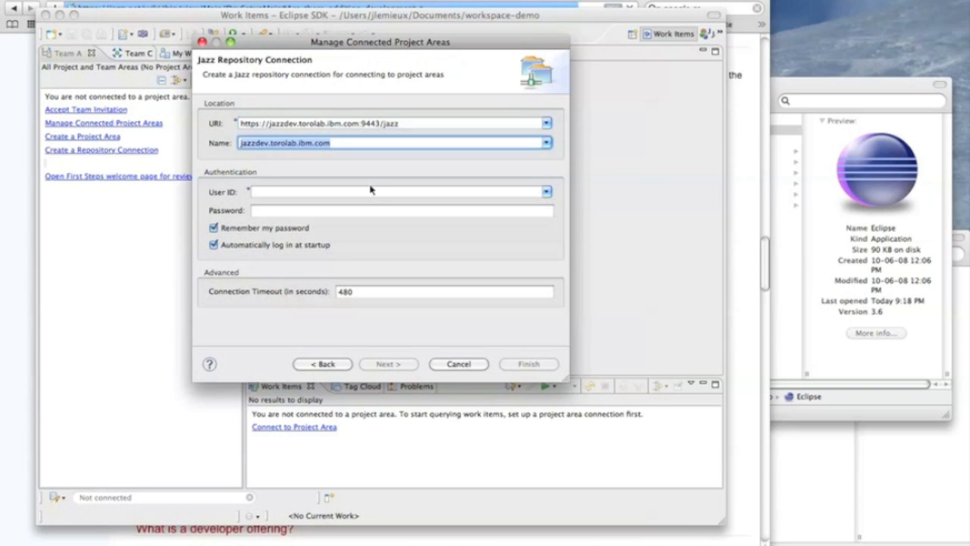
Step: Name the repository connection jd, enter the account's user ID and password, and connect to the repository
type("jd")
key("Tab")
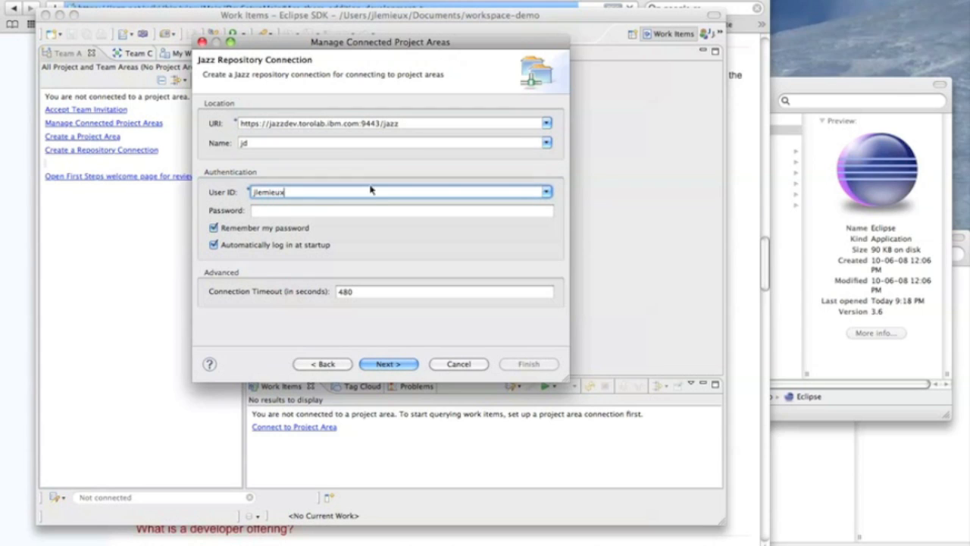
key("Tab")
type("*************")
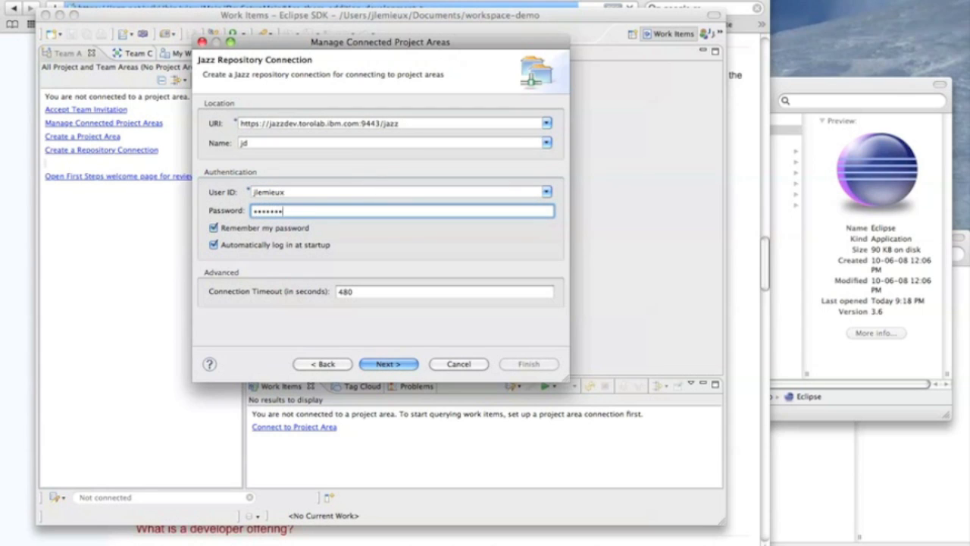
key("Return")
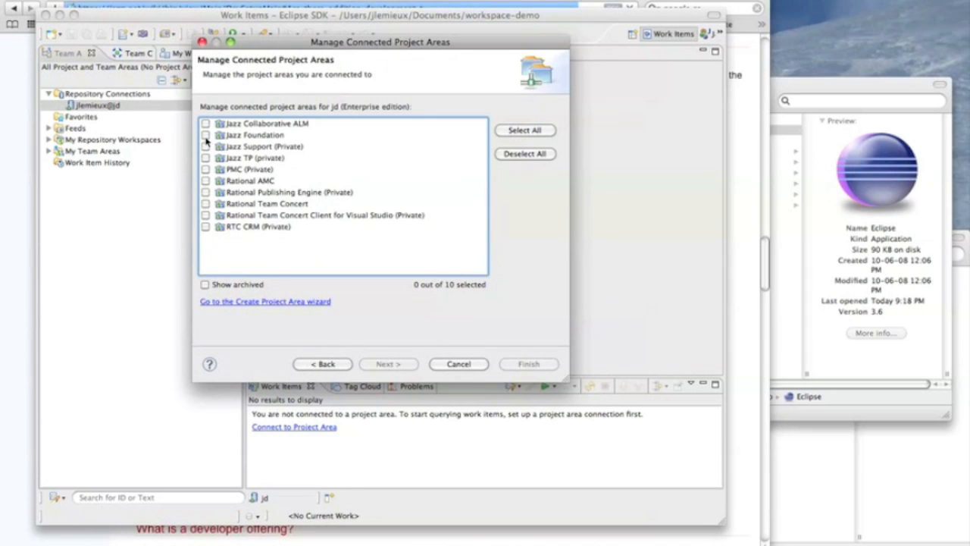
Step: Connect to the Jazz Collaborative ALM, Jazz Foundation and Rational Team Concert project areas
left_click(206, 134)
left_click(205, 124)
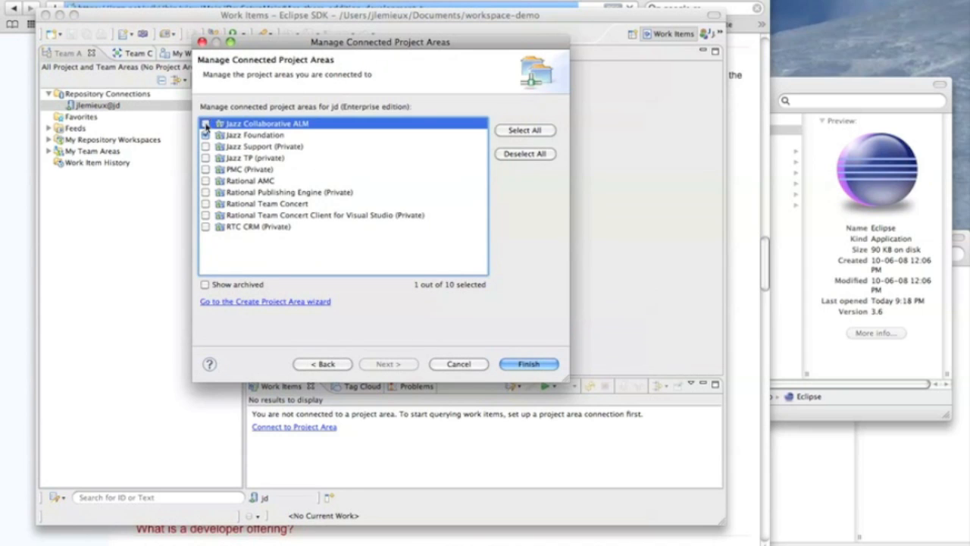
left_click(206, 204)
left_click(529, 363)
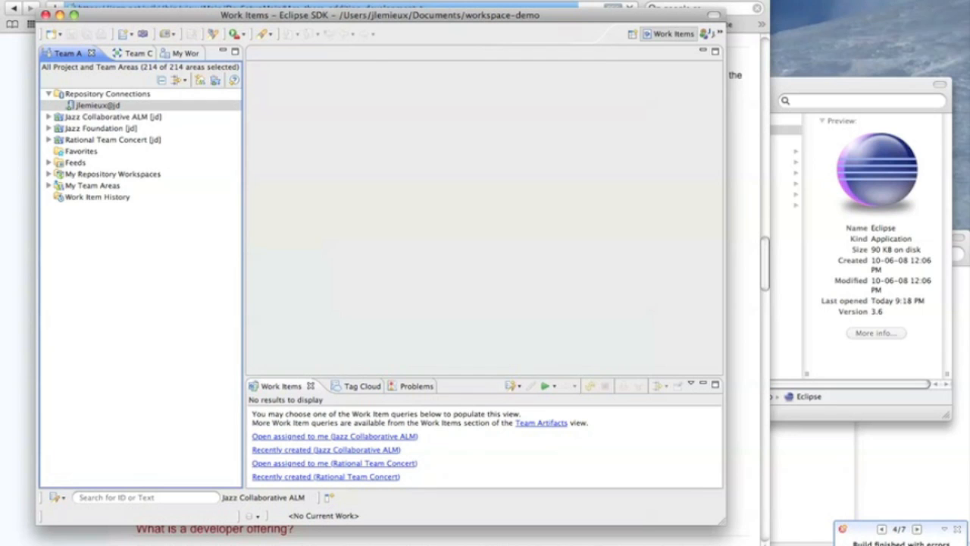
Step: Search Jazz Source Control for streams only, using the name RTC Integration
left_click(206, 0)
mouse_move(235, 60)
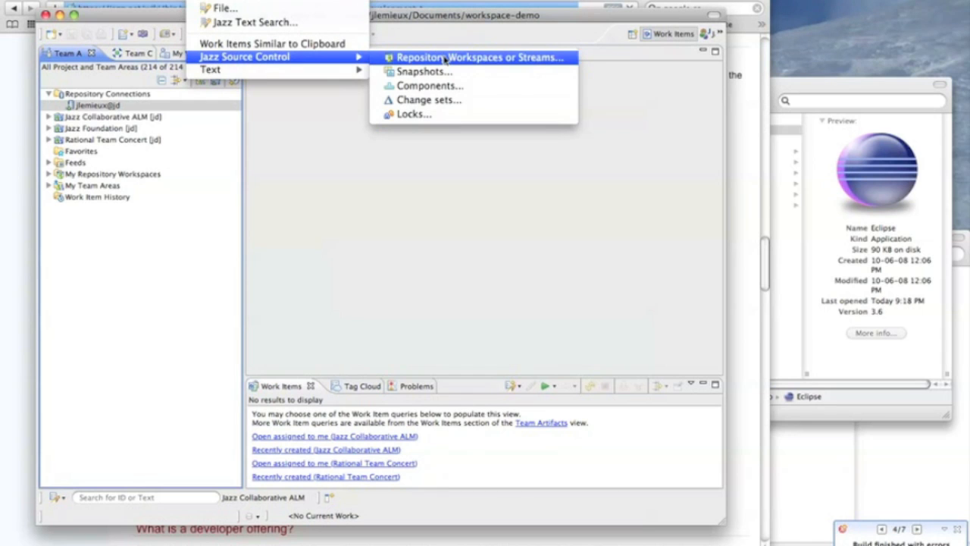
left_click(445, 59)
left_click(228, 268)
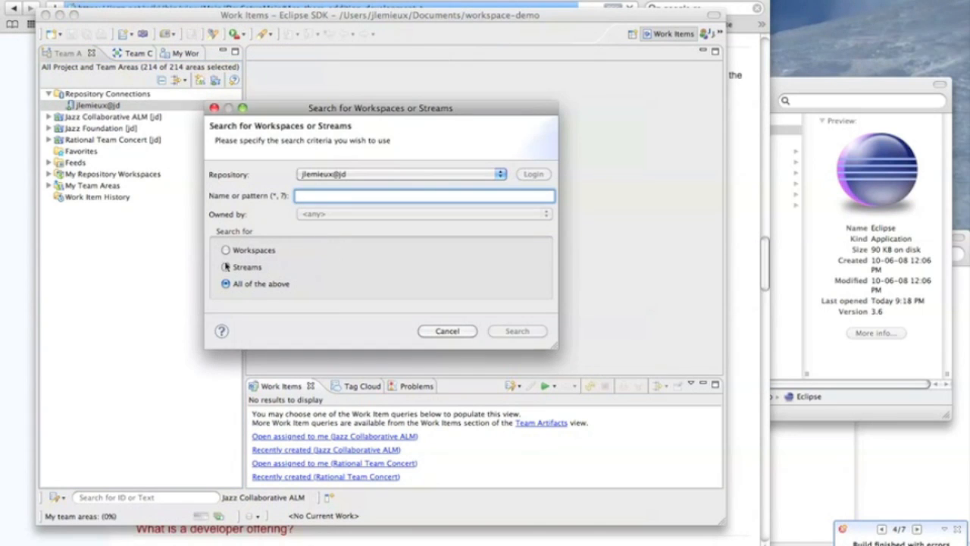
type("RT")
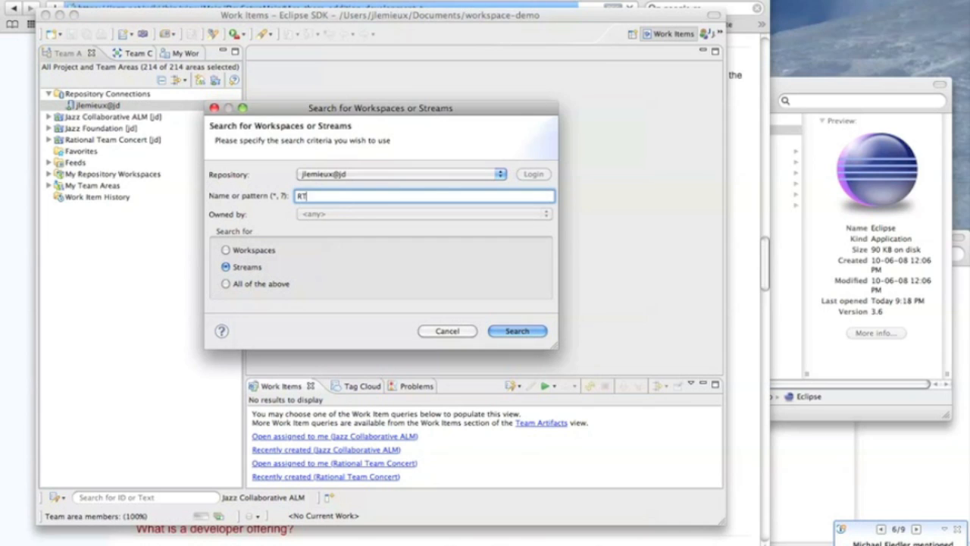
type("C Integration")
key("Return")
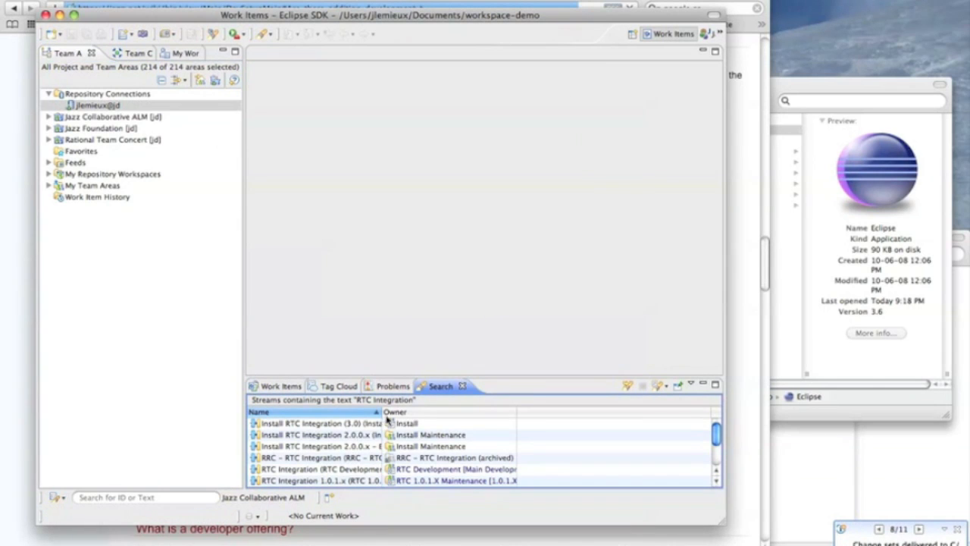
Step: Widen the Name column of the search results and start a new repository workspace from the RTC Integration (RTC Development) stream
left_click_drag(383, 412, 458, 411)
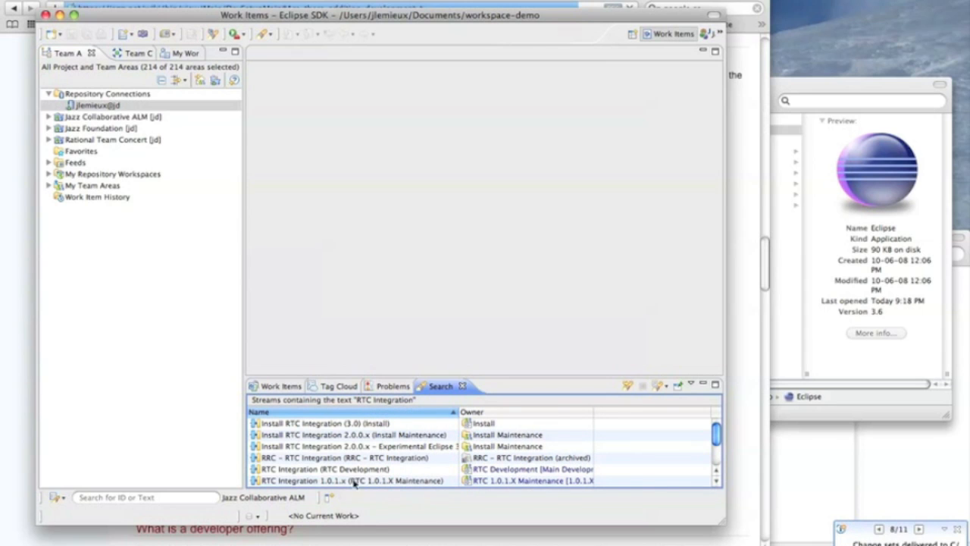
left_click(349, 472)
right_click(349, 472)
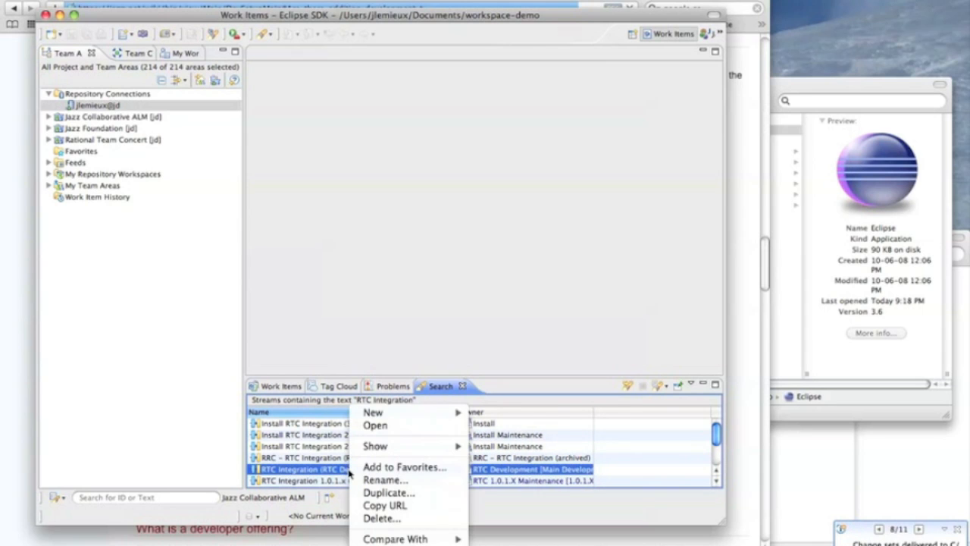
mouse_move(458, 413)
left_click(500, 414)
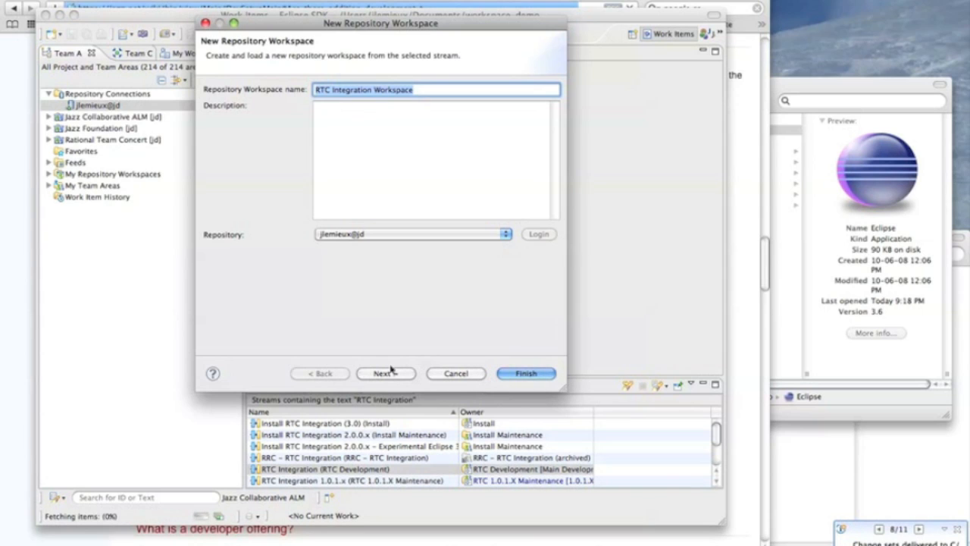
Step: Name the repository workspace RTC Integration Workspace (JM Demo) and accept Public read access
left_click(426, 89)
type("(JM Demo")
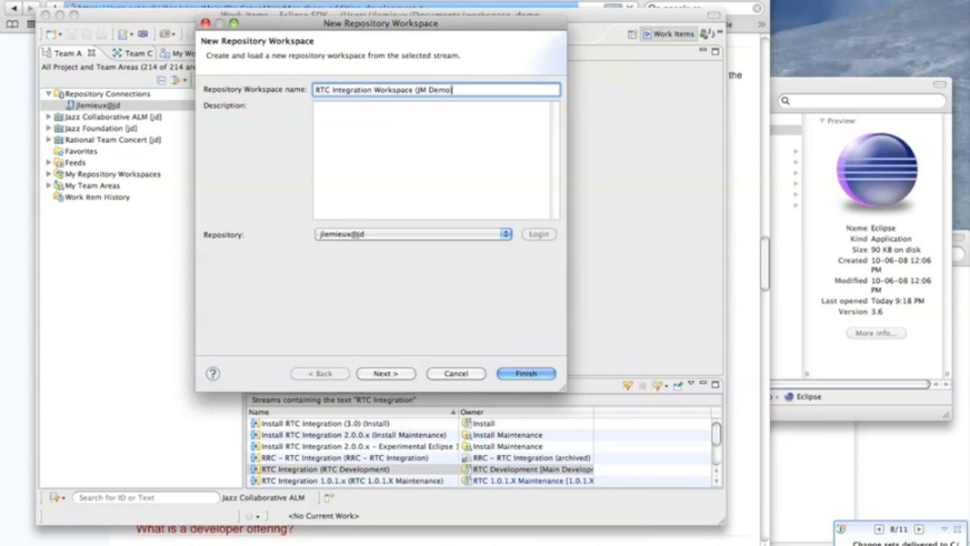
left_click(383, 373)
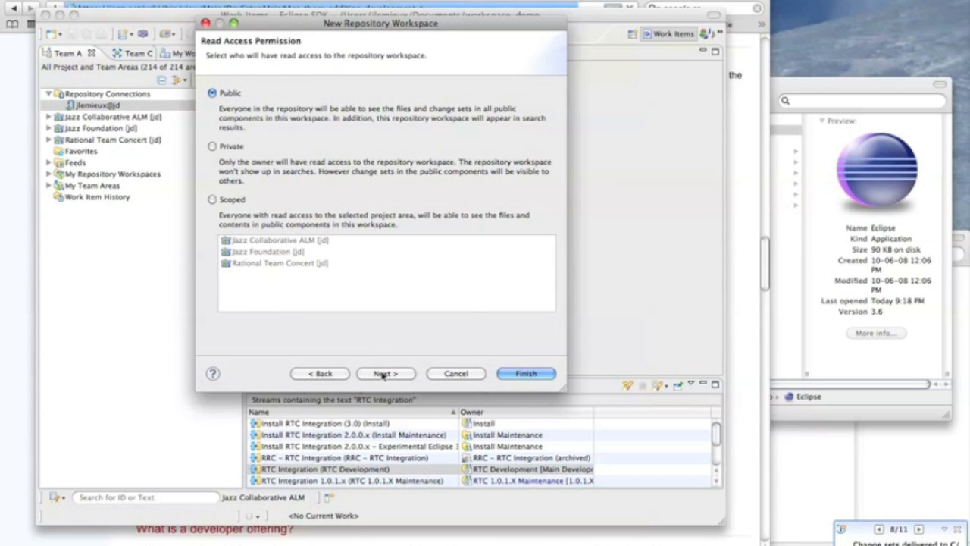
left_click(384, 374)
Step: Include only the JDojo Runtime Libraries, RelEng, RelEng Common, RelEng RTC, RelEngBuilder and RTC Commons components in the new workspace
left_click(520, 135)
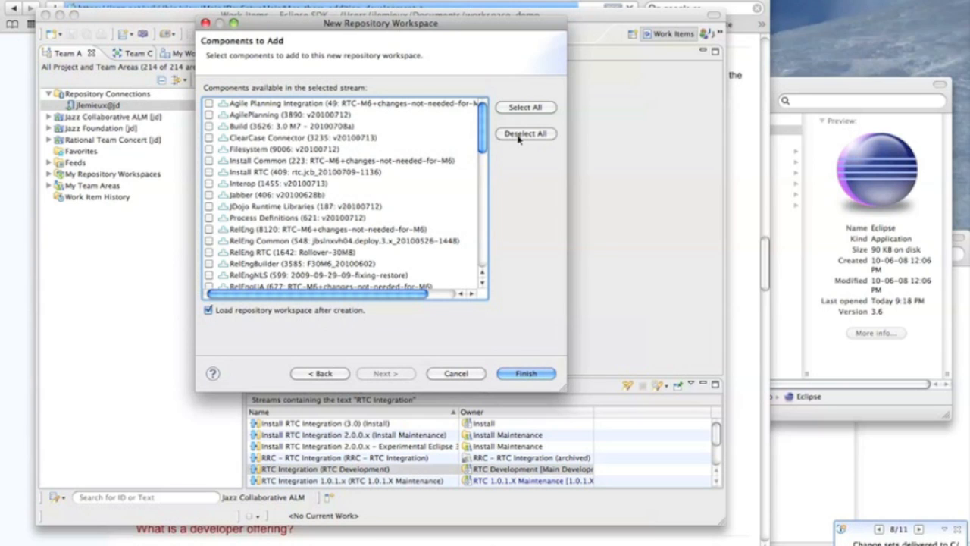
left_click(210, 207)
scroll(211, 210, "down", 2)
scroll(210, 210, "down", 1)
left_click(209, 188)
left_click(209, 199)
left_click(209, 211)
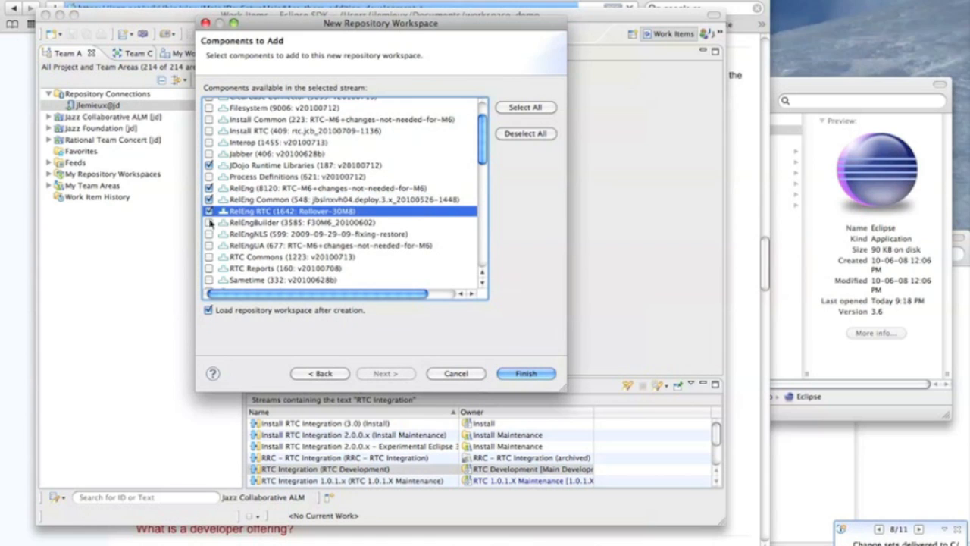
left_click(209, 222)
scroll(210, 224, "down", 2)
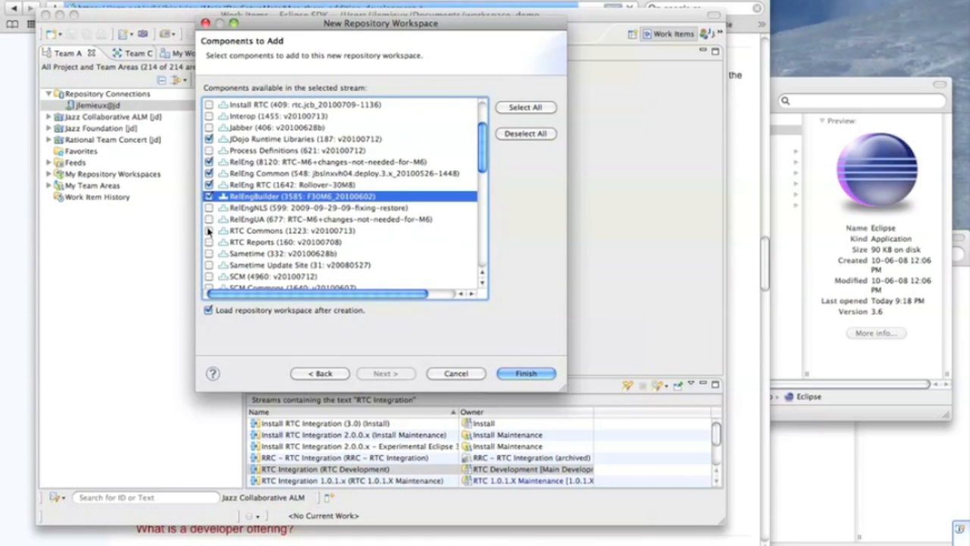
left_click(210, 230)
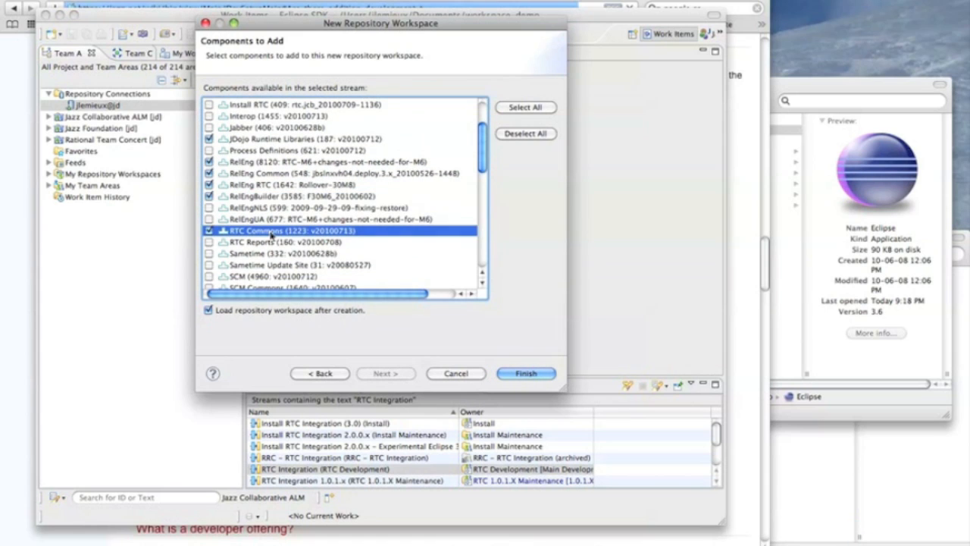
scroll(271, 236, "down", 5)
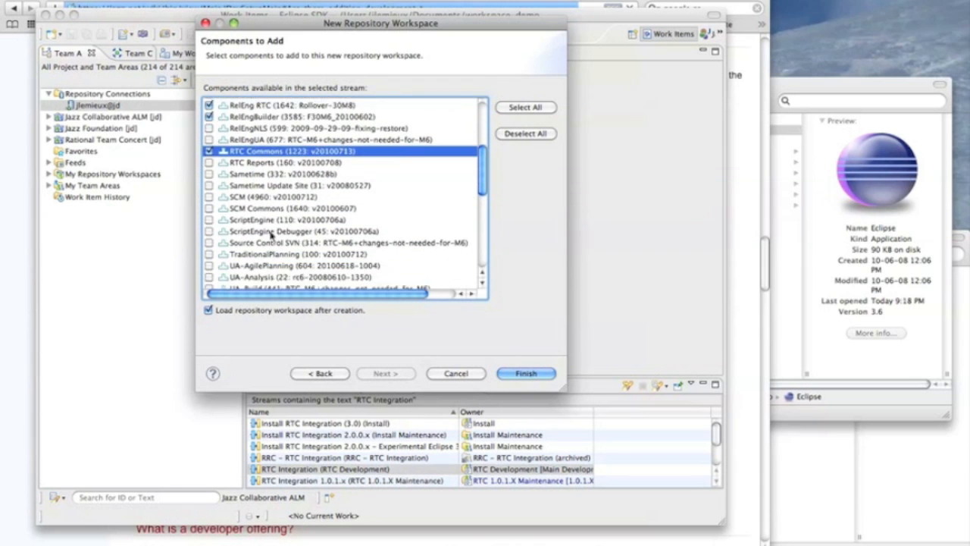
scroll(271, 236, "down", 7)
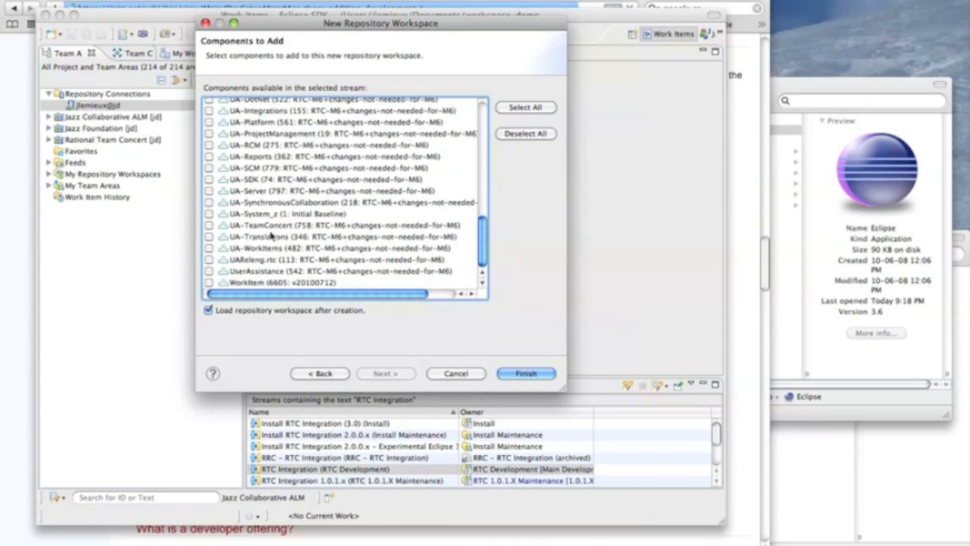
scroll(271, 236, "up", 12)
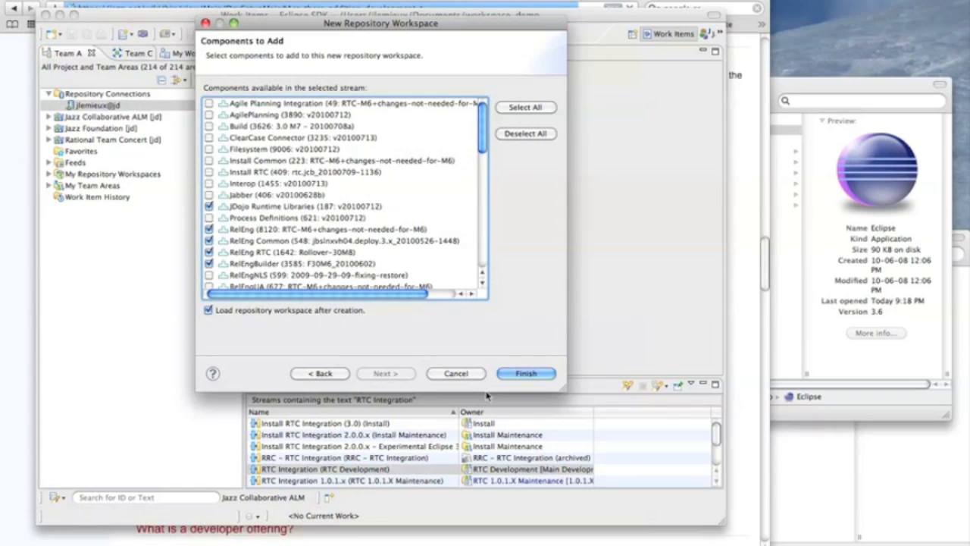
Step: Create the repository workspace and load it with the option to find and load Eclipse projects
left_click(529, 373)
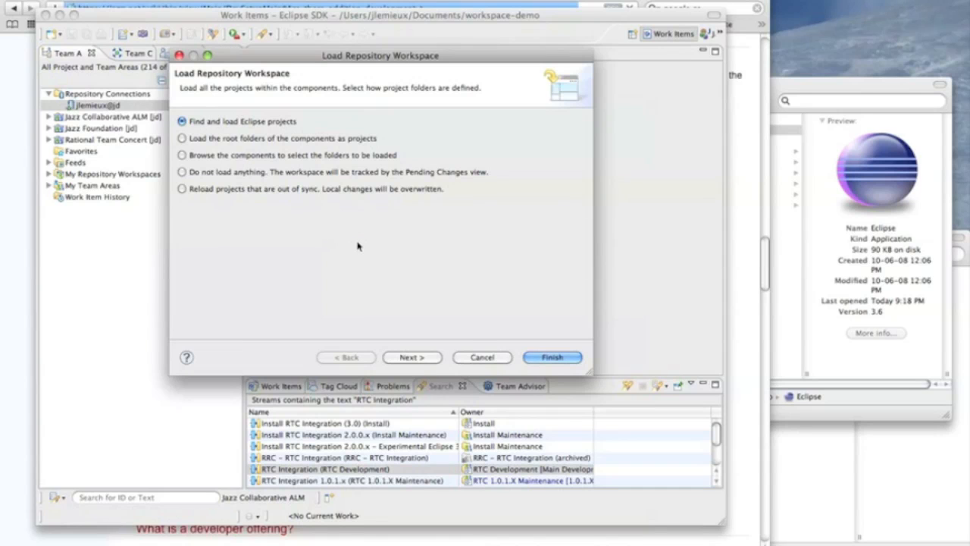
key("Return")
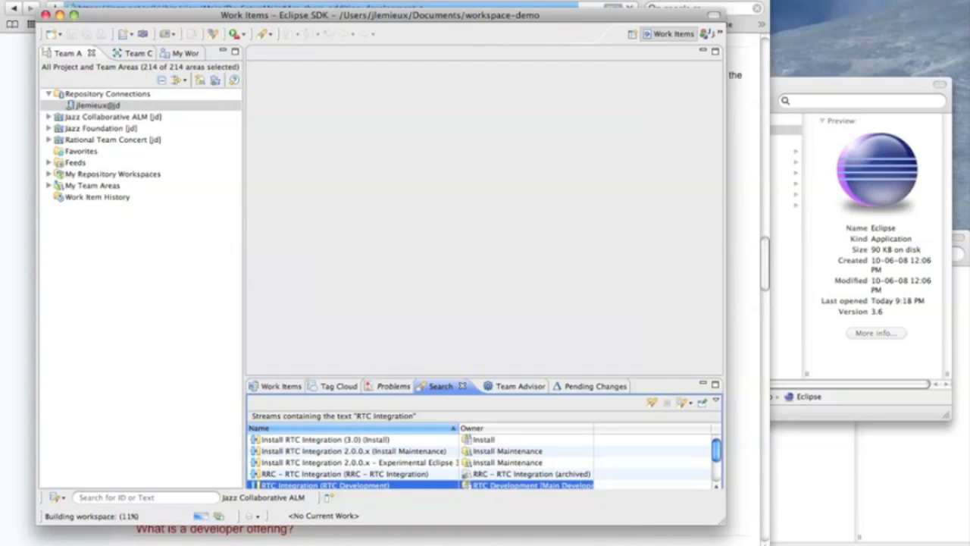
Step: Find the Package Explorer view with the filter pac and add it to the Work Items perspective
left_click(323, 1)
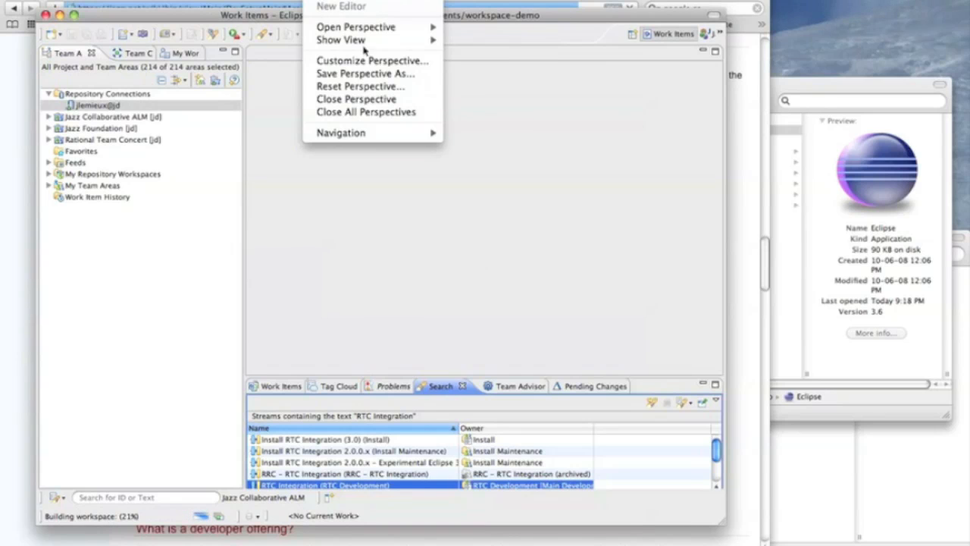
mouse_move(364, 43)
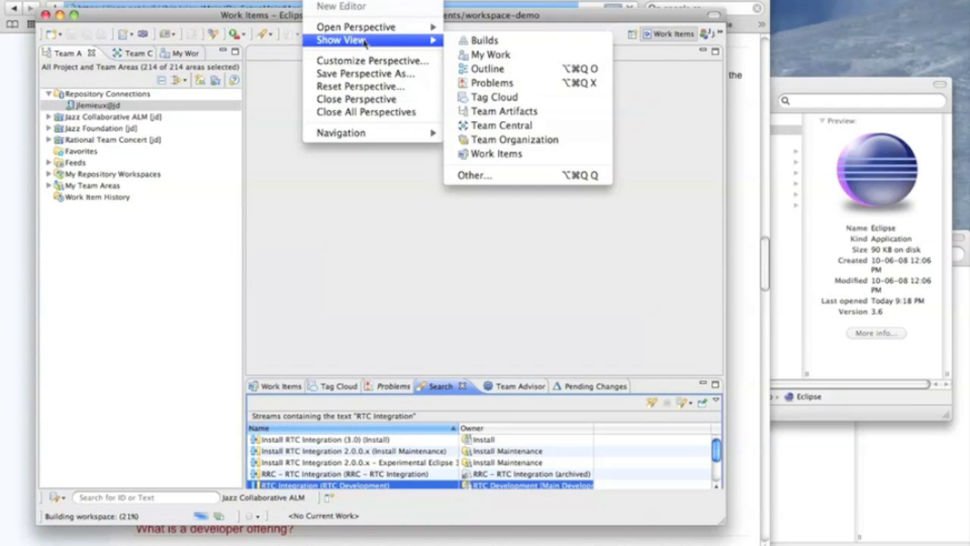
left_click(476, 176)
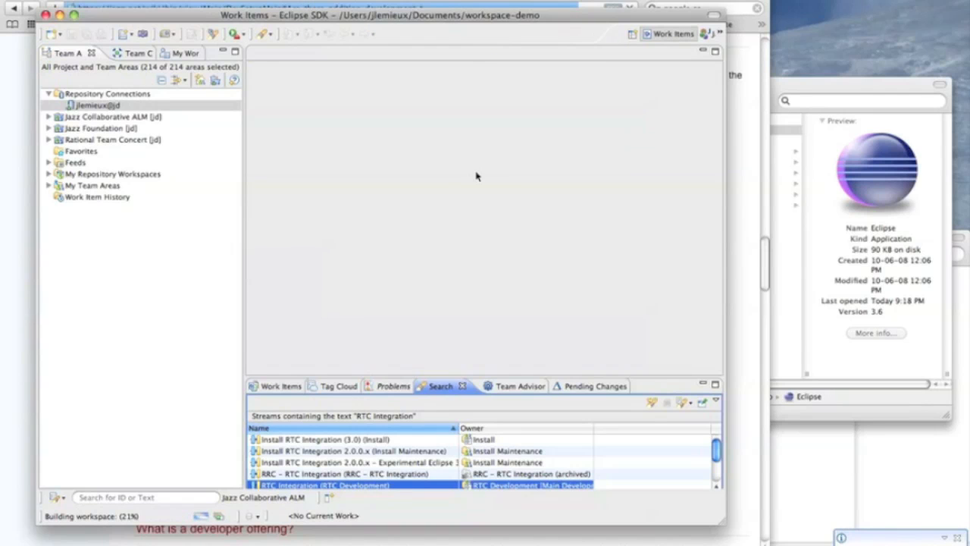
type("pac")
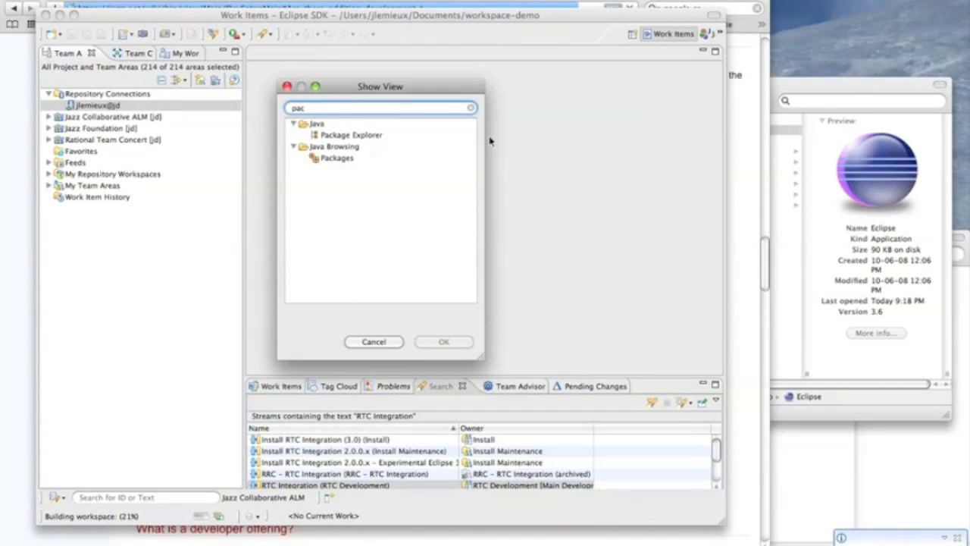
double_click(372, 135)
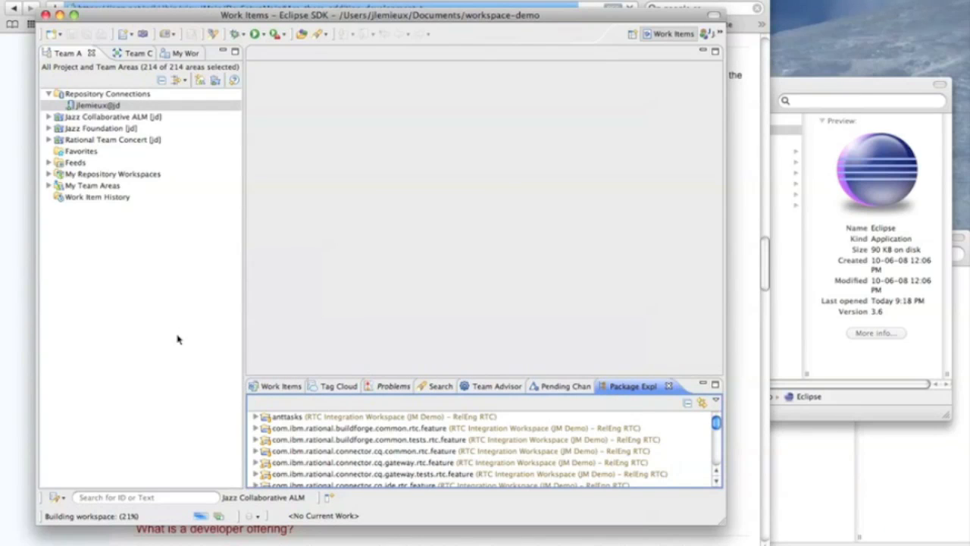
Step: Dock the Package Explorer alongside the Team Artifacts view and group its top level elements by component working sets
left_click_drag(176, 333, 178, 338)
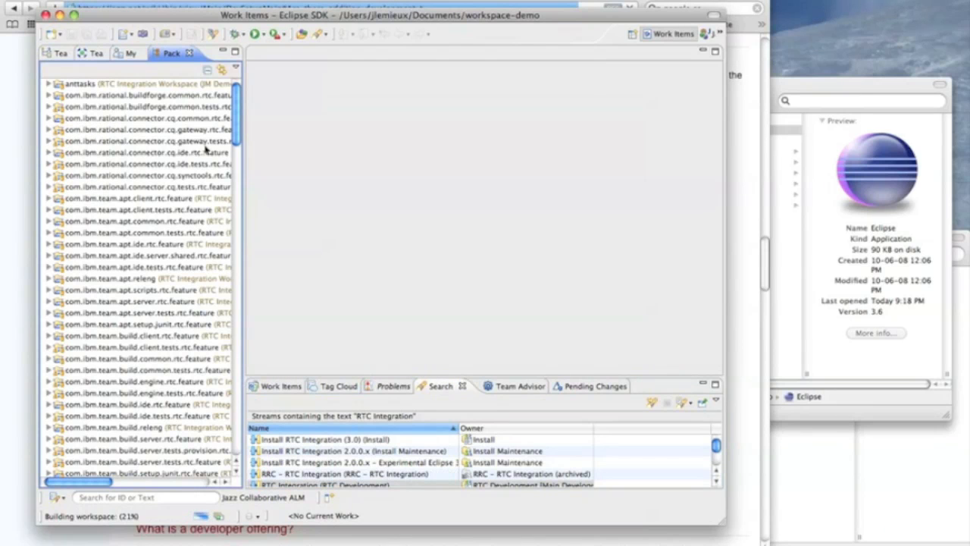
left_click(236, 69)
mouse_move(257, 84)
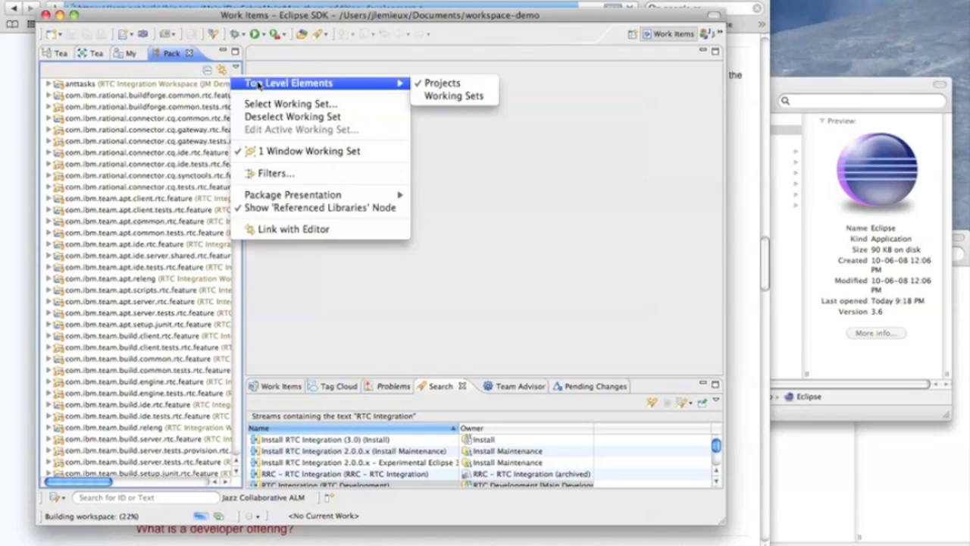
left_click(449, 96)
left_click(244, 290)
left_click(512, 353)
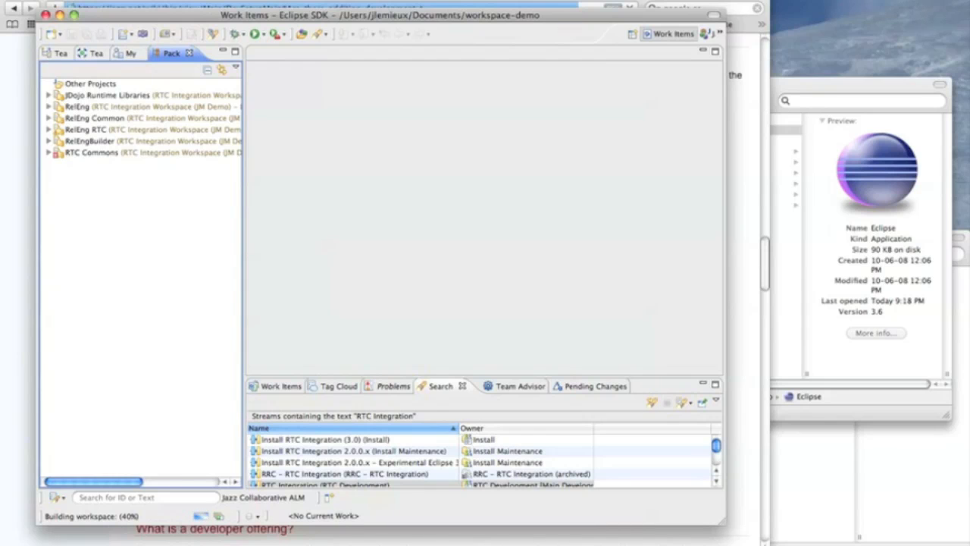
Step: Show the background operations in the Progress view and maximize the workbench window
left_click(219, 516)
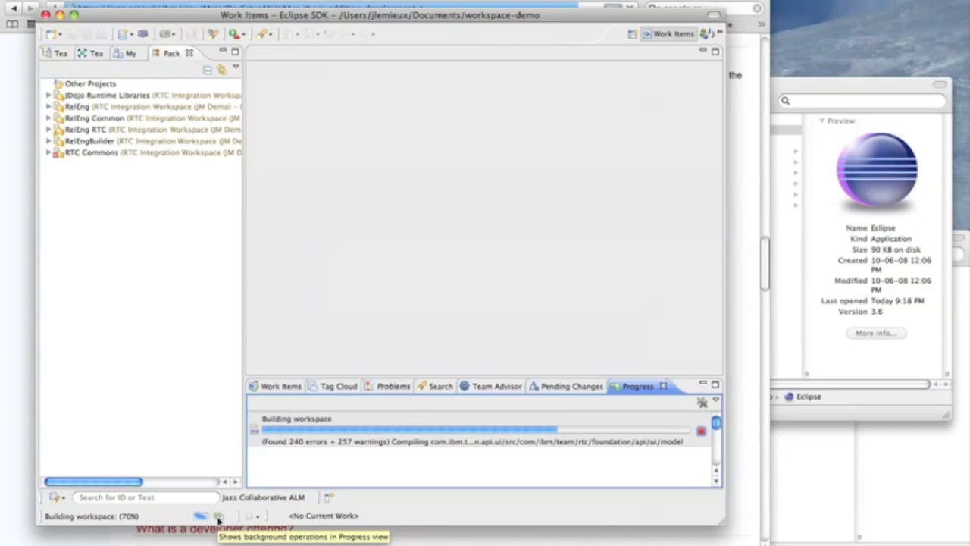
left_click(75, 15)
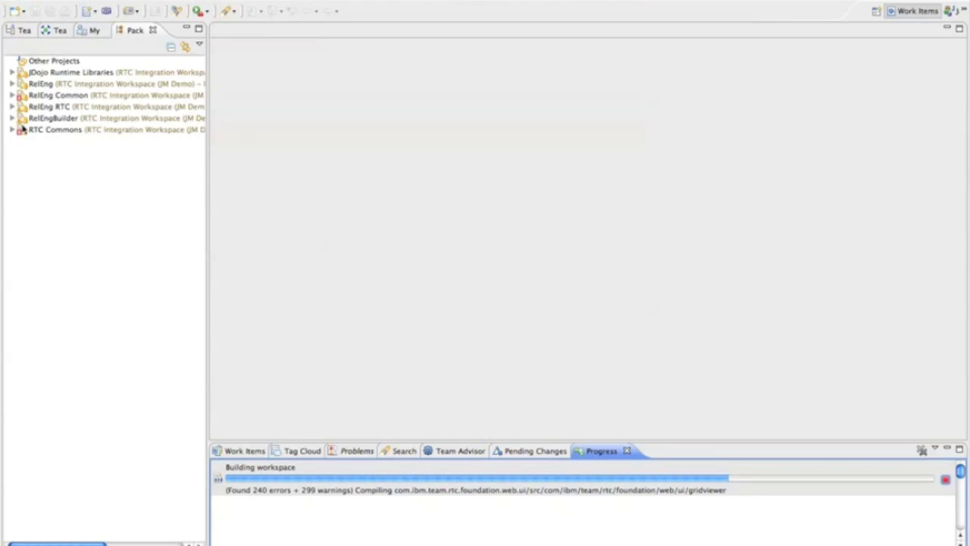
Step: Dismiss the build problem message and examine the launch and target files of com.ibm.team.rtc.launches under RTC Commons
left_click(13, 130)
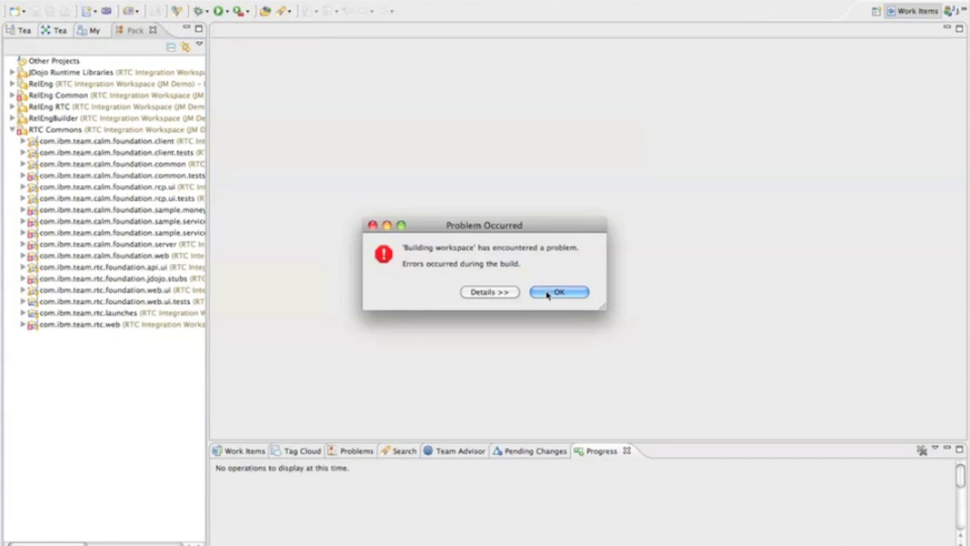
left_click(546, 293)
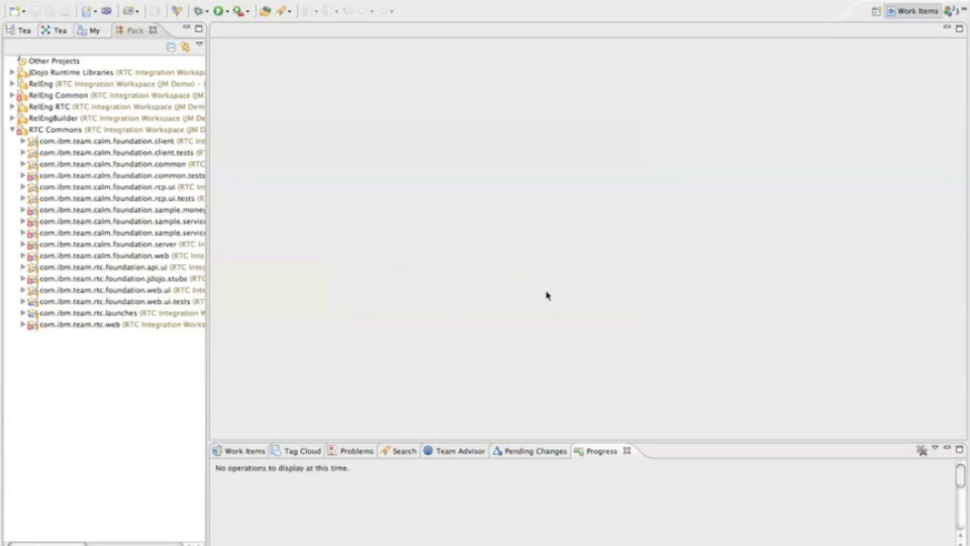
left_click(23, 312)
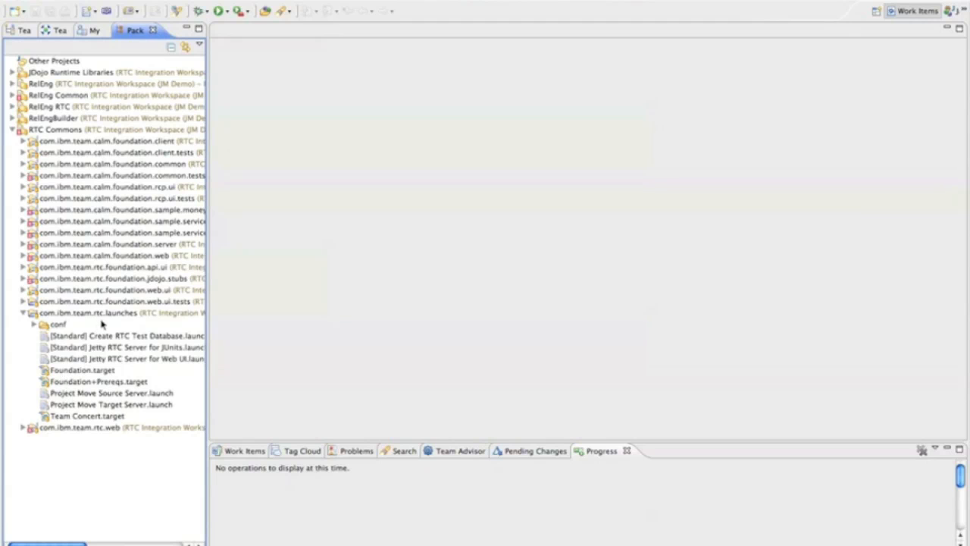
left_click(106, 315)
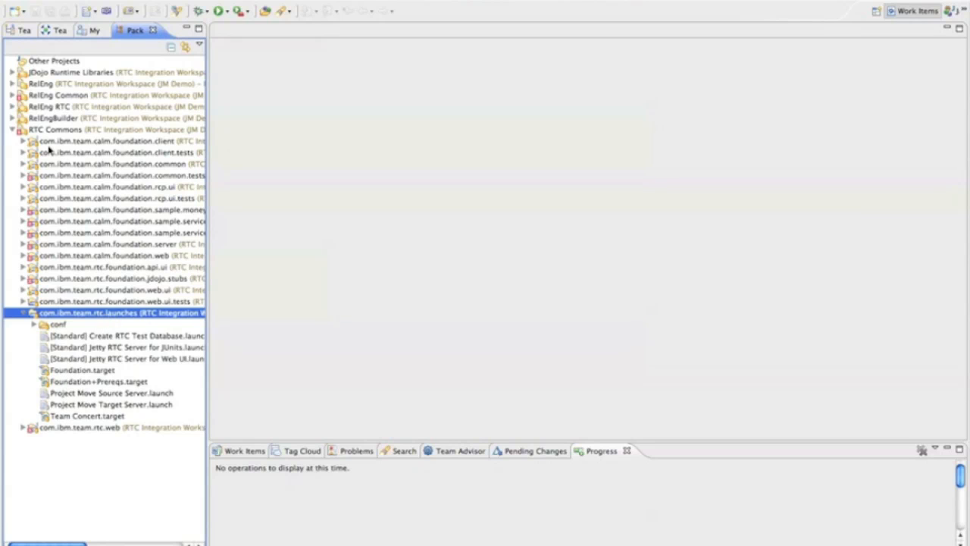
Step: Examine the META-INF and launches folders of com.ibm.team.common.tests.utils under RelEng Common
left_click(12, 96)
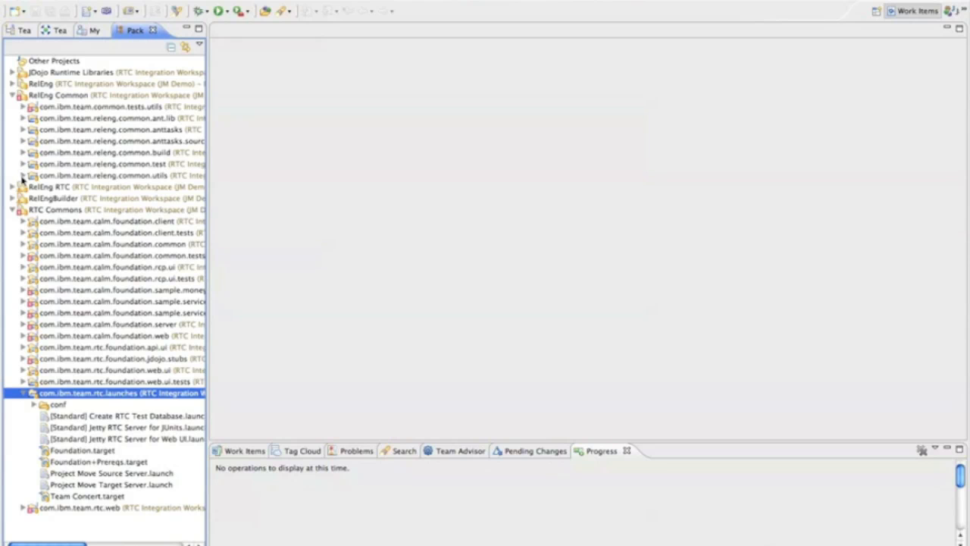
left_click(23, 107)
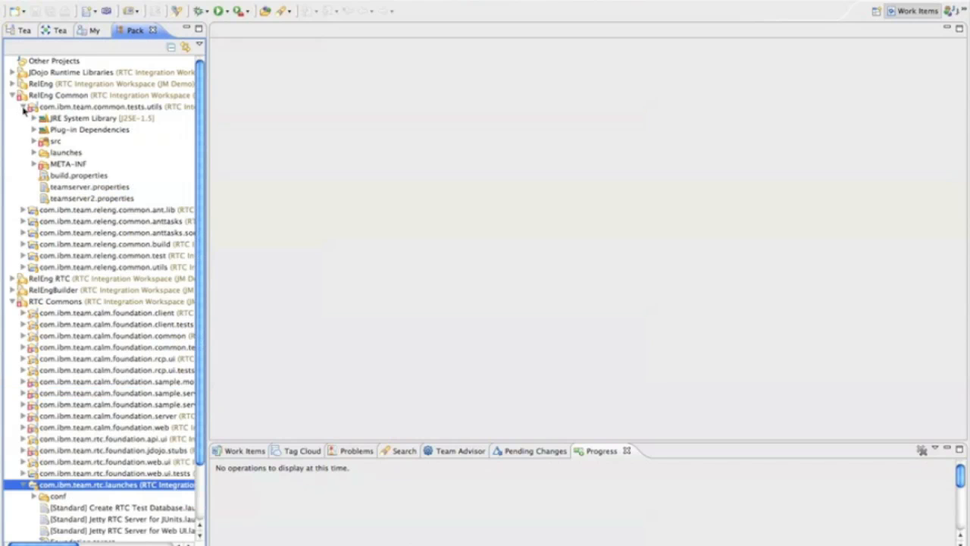
left_click(35, 164)
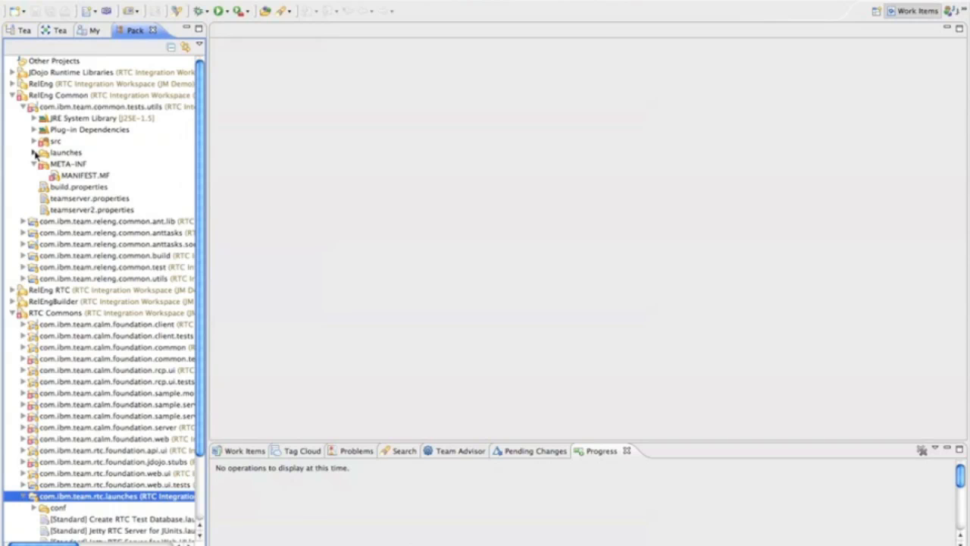
left_click(34, 153)
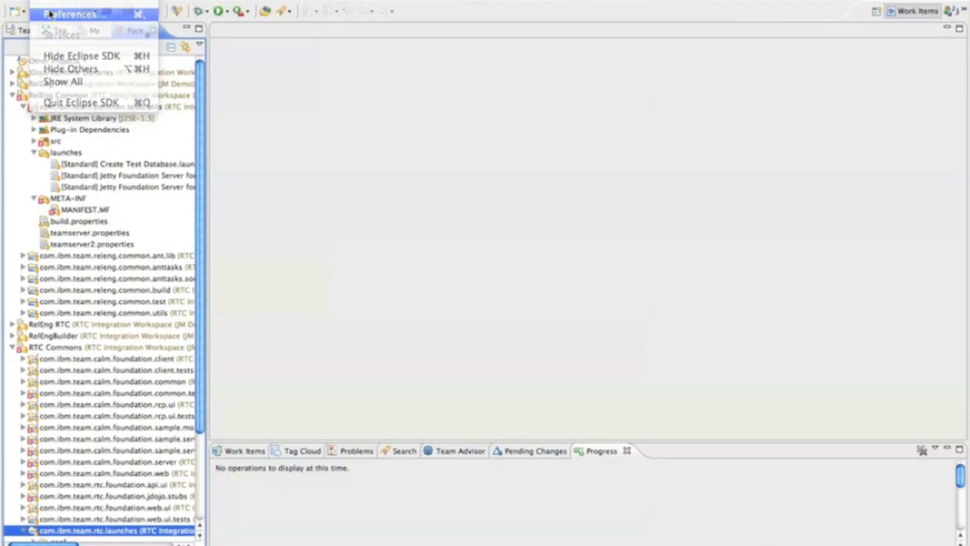
Step: Activate the Foundation target definition as the Plug-in Development target platform in the preferences
left_click(51, 11)
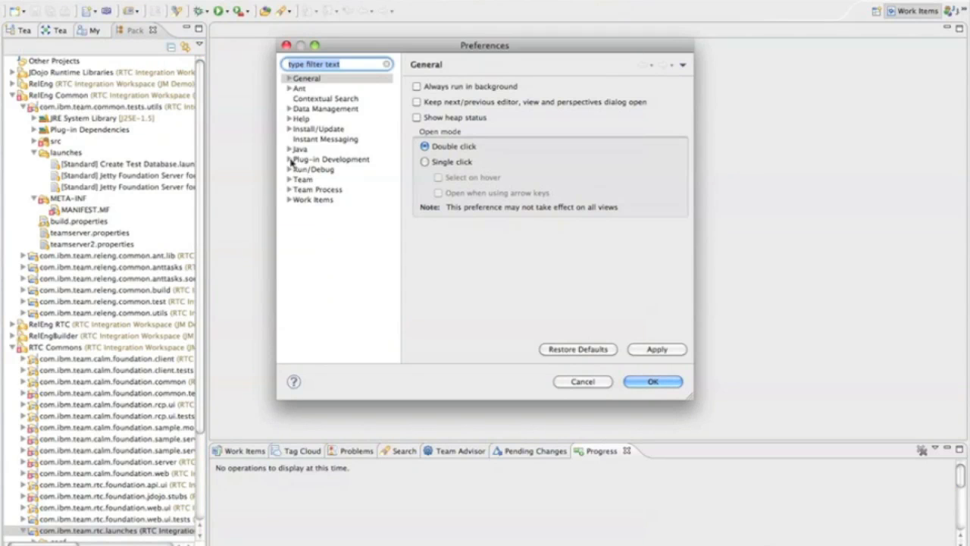
left_click(288, 159)
left_click(326, 220)
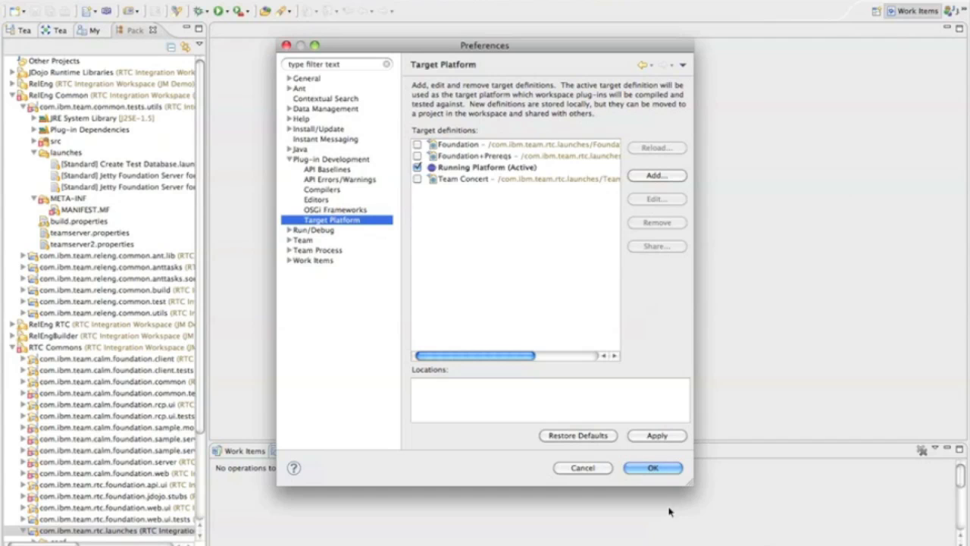
left_click_drag(692, 483, 825, 413)
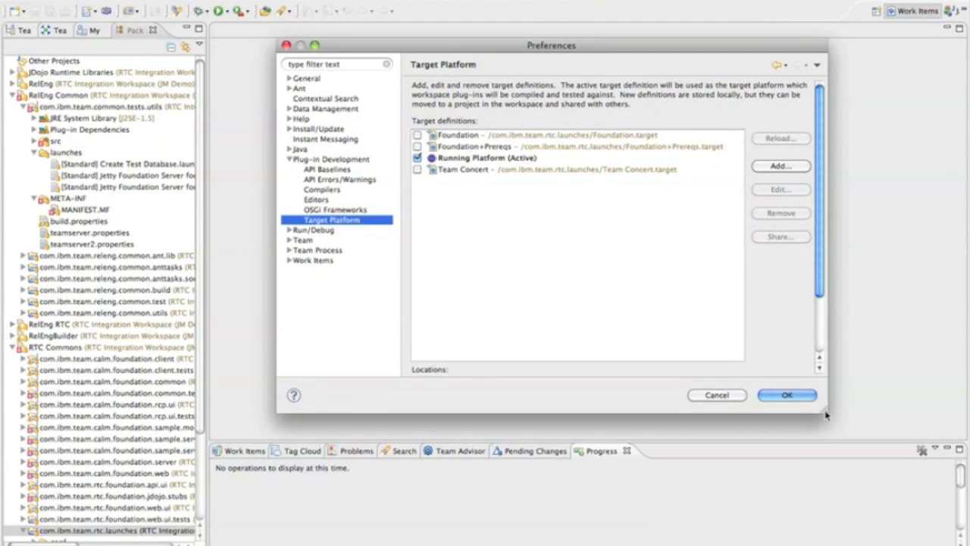
left_click(460, 136)
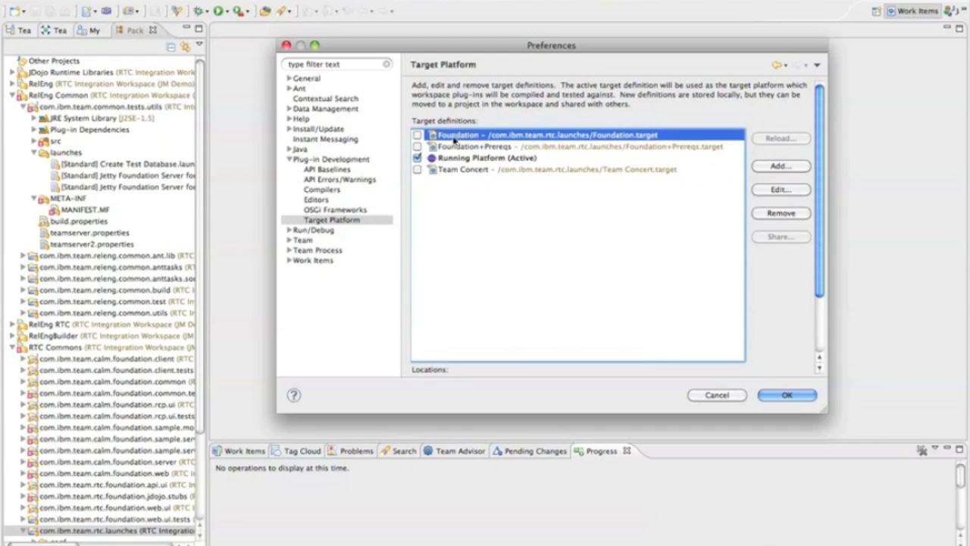
left_click(453, 147)
left_click(453, 170)
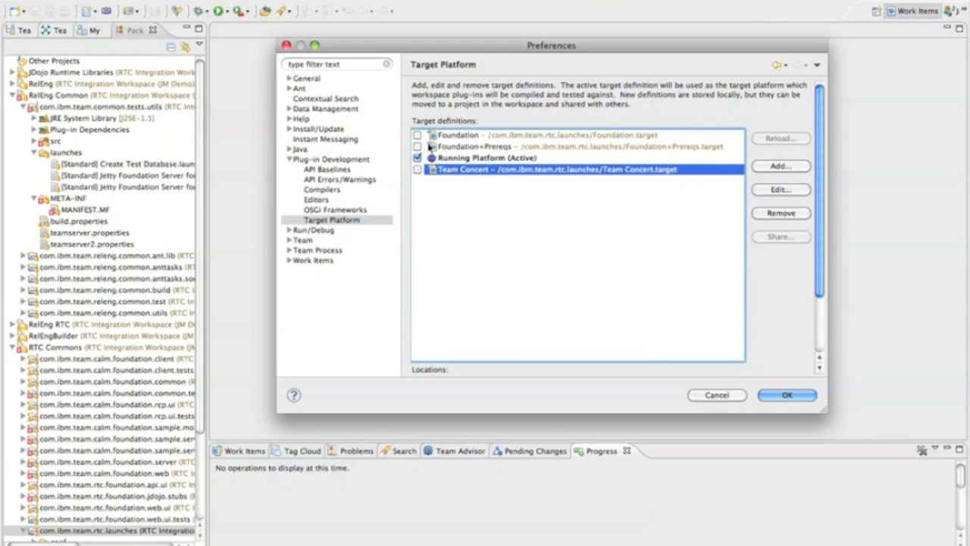
left_click(417, 135)
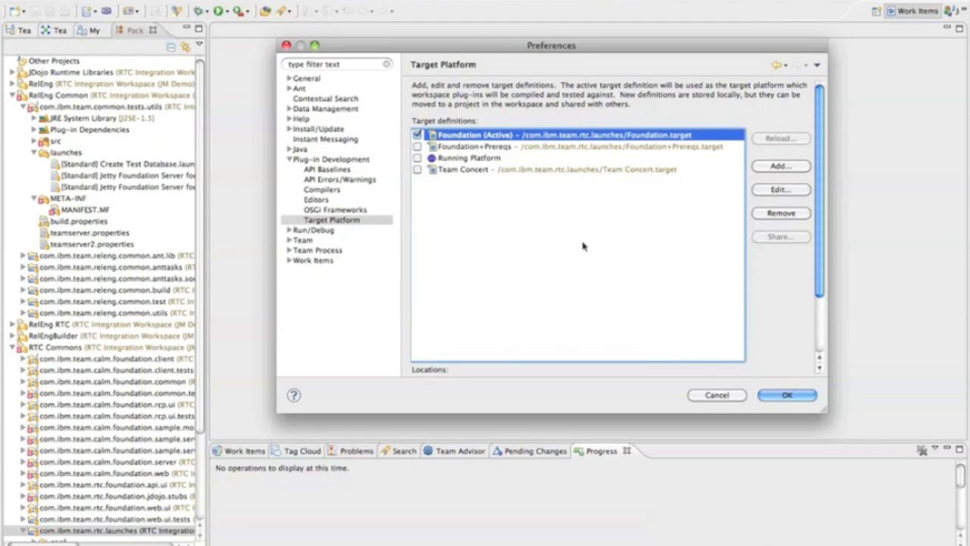
left_click(785, 397)
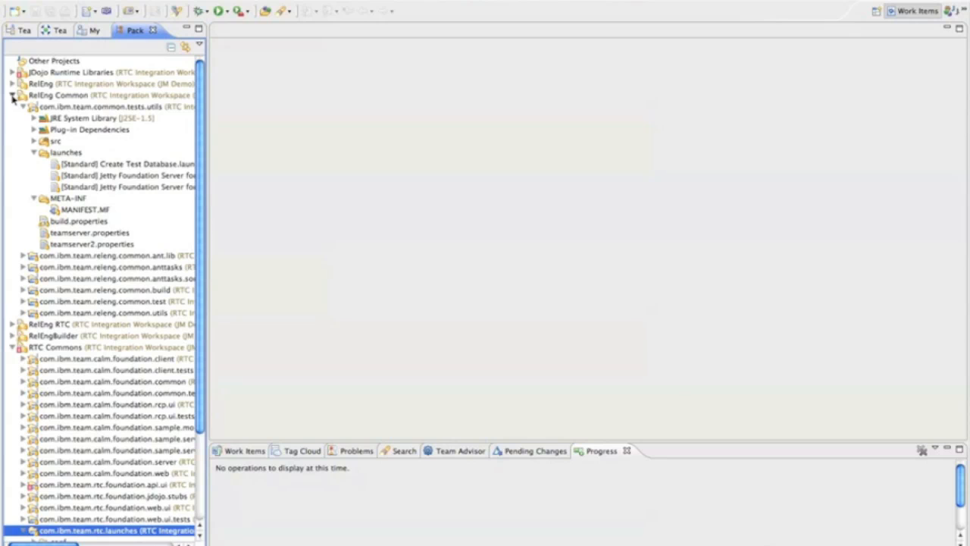
Step: Examine the MANIFEST.MF source of com.ibm.team.rtc.foundation.api.ui, and collapse the RelEng Common and RTC Commons working sets
left_click(13, 97)
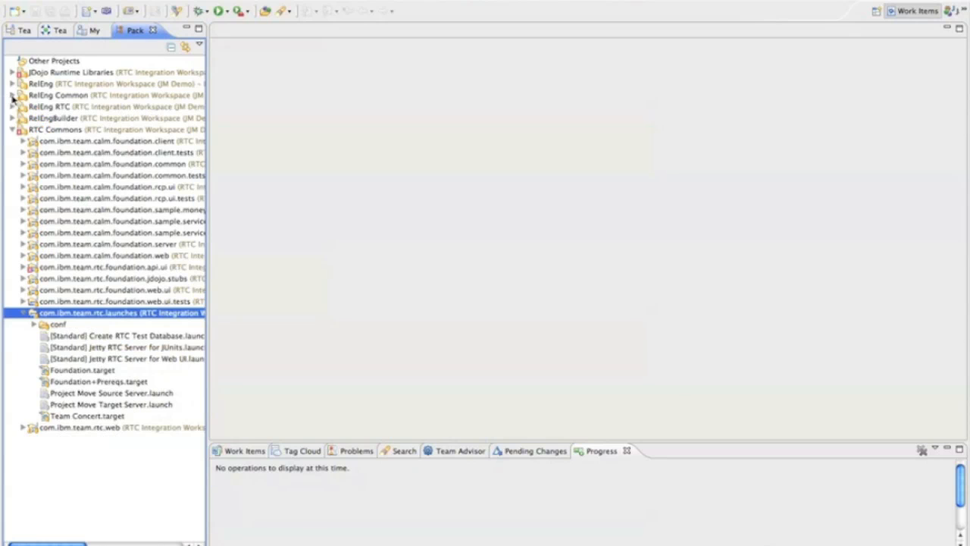
left_click(22, 267)
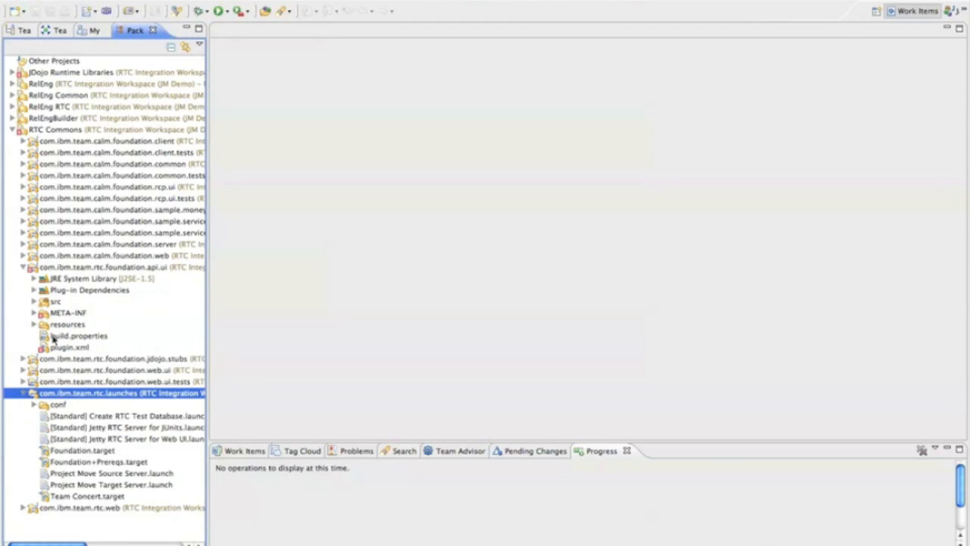
left_click(33, 314)
double_click(72, 324)
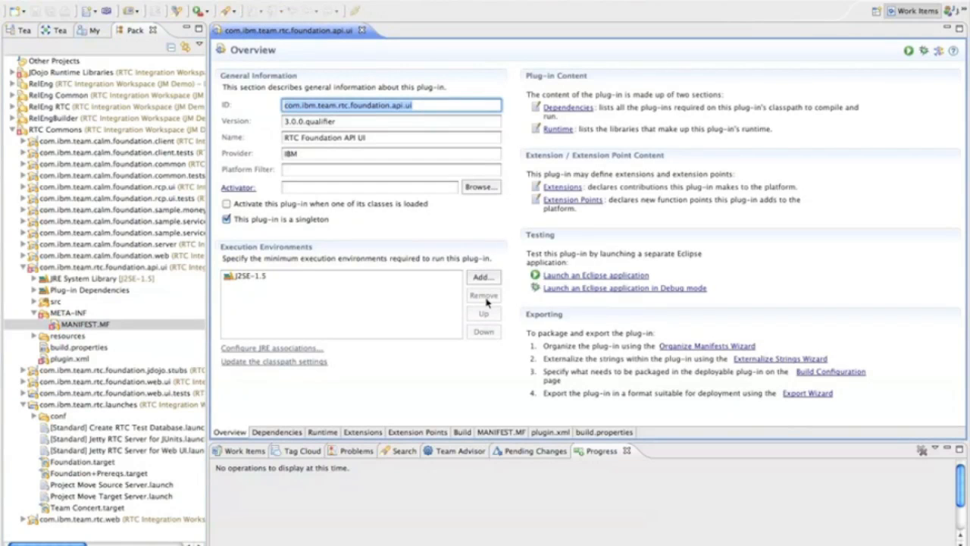
left_click(496, 433)
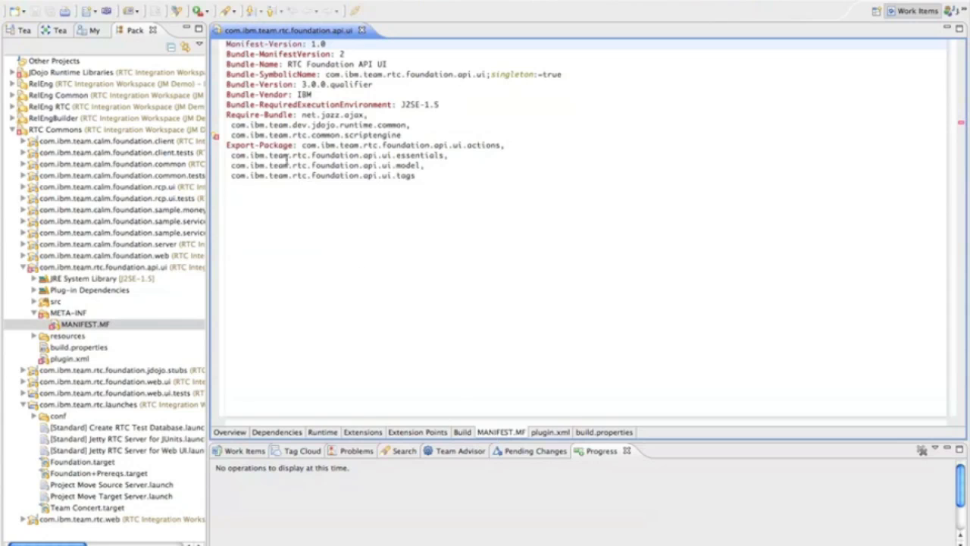
left_click(13, 131)
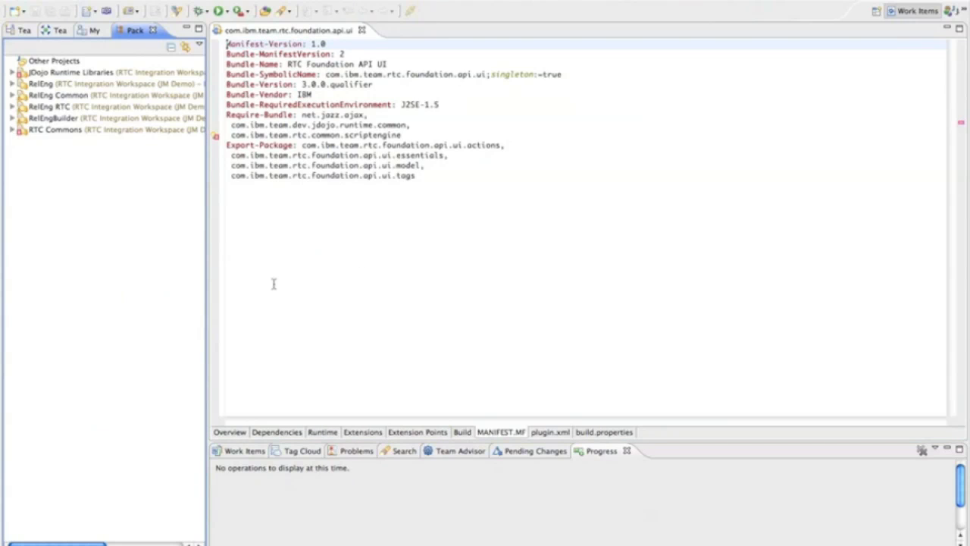
Step: Expand RTC Integration Workspace (JM Demo) in the Pending Changes view and dock that view beside the Package Explorer
left_click(515, 453)
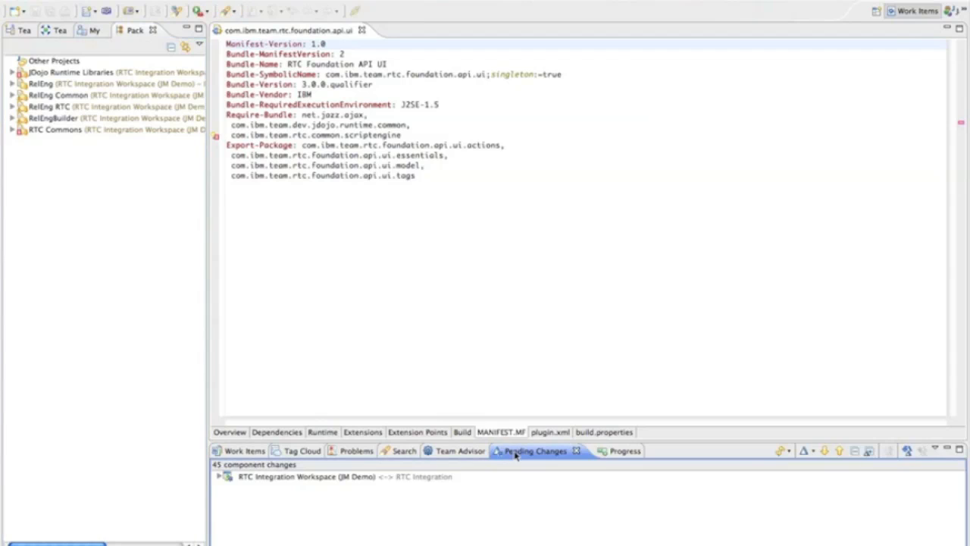
left_click(218, 477)
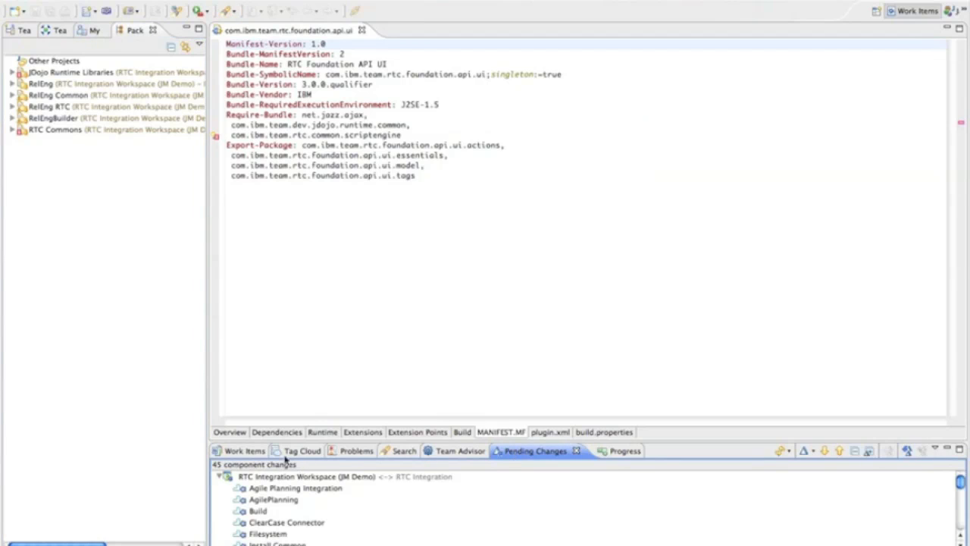
left_click_drag(310, 441, 311, 413)
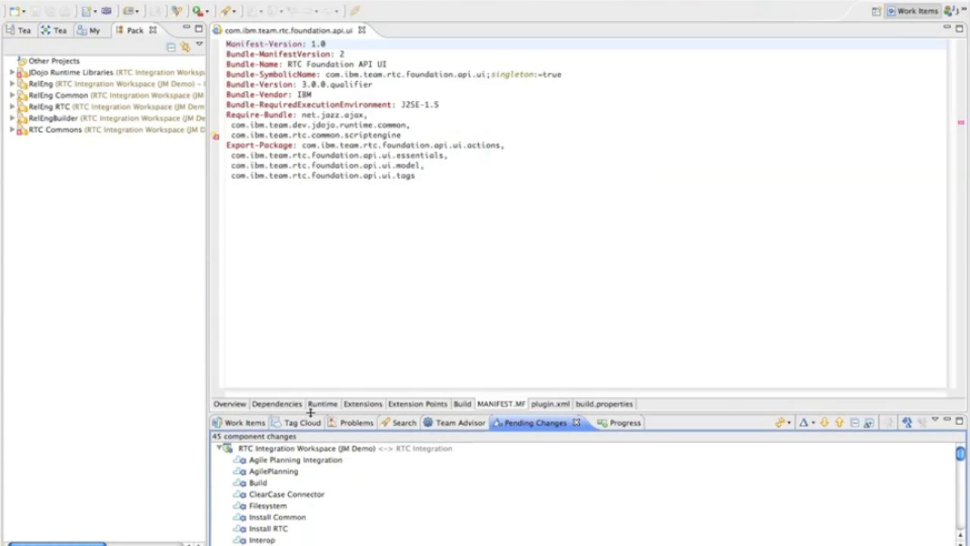
left_click_drag(133, 378, 130, 382)
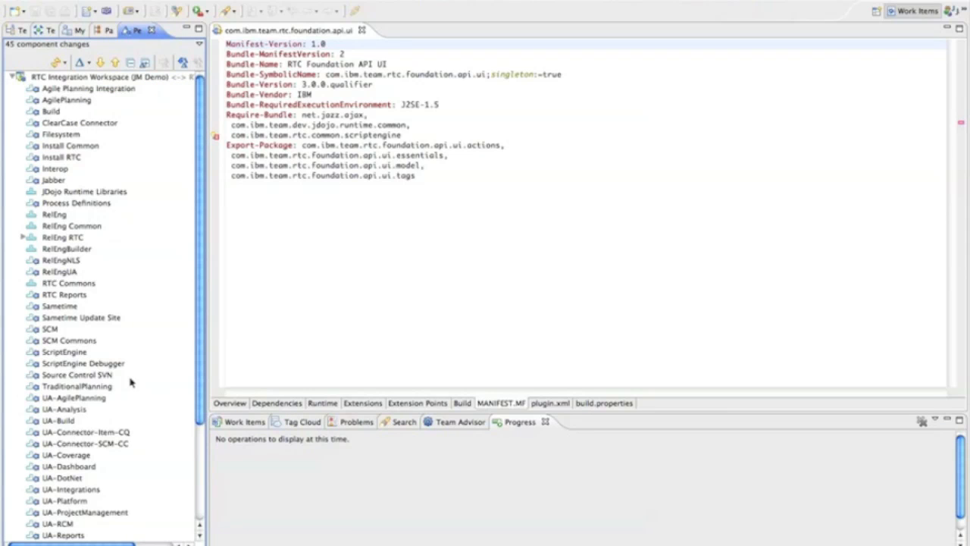
Step: Accept the ScriptEngine component from the RTC Integration stream into the repository workspace and load it
right_click(75, 353)
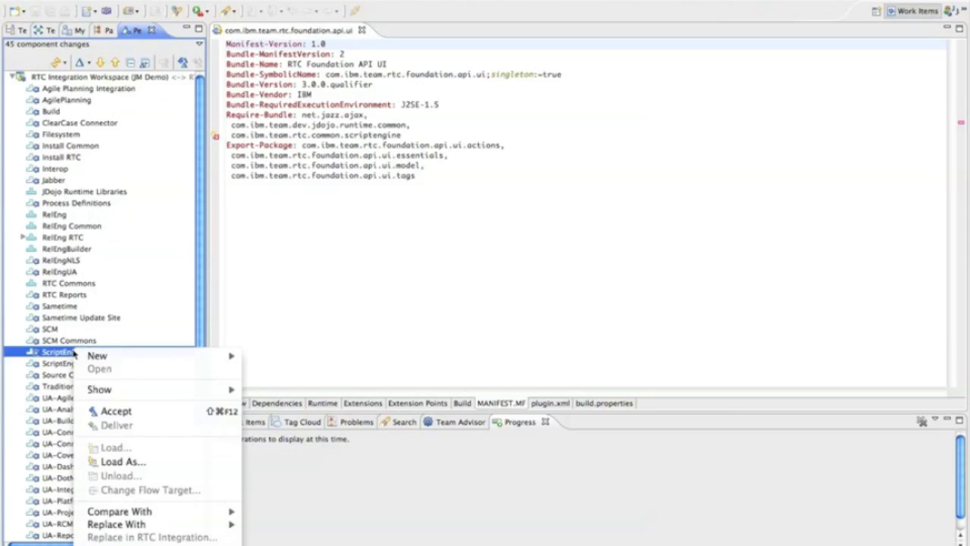
left_click(113, 410)
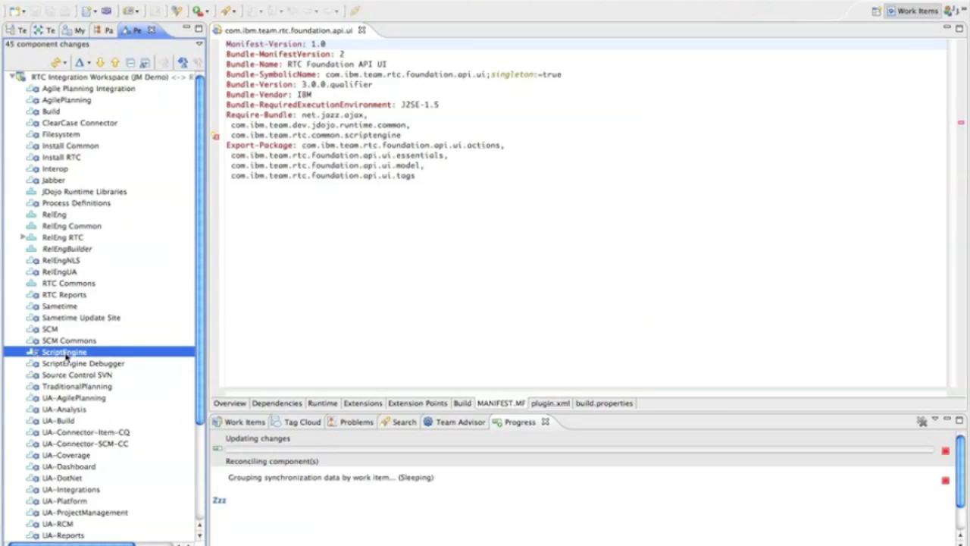
right_click(66, 355)
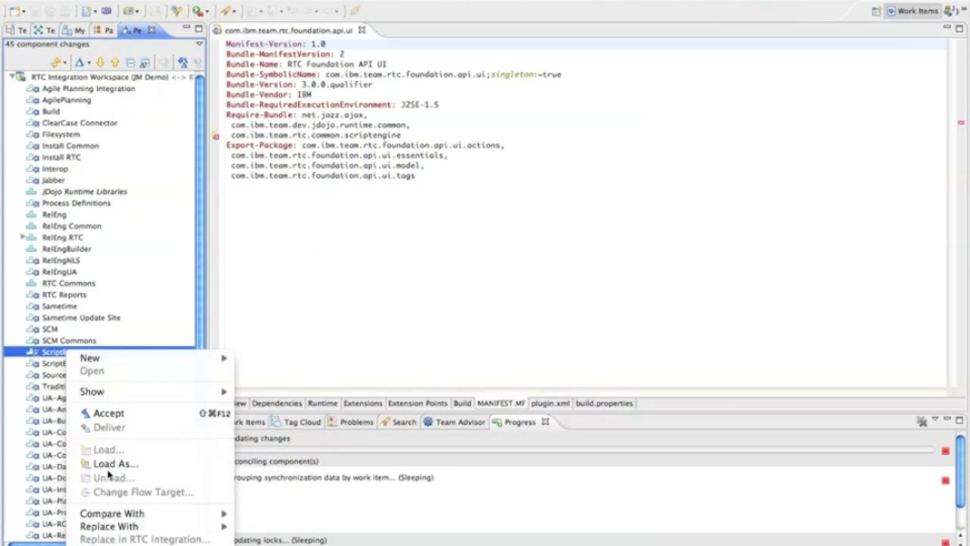
left_click(49, 349)
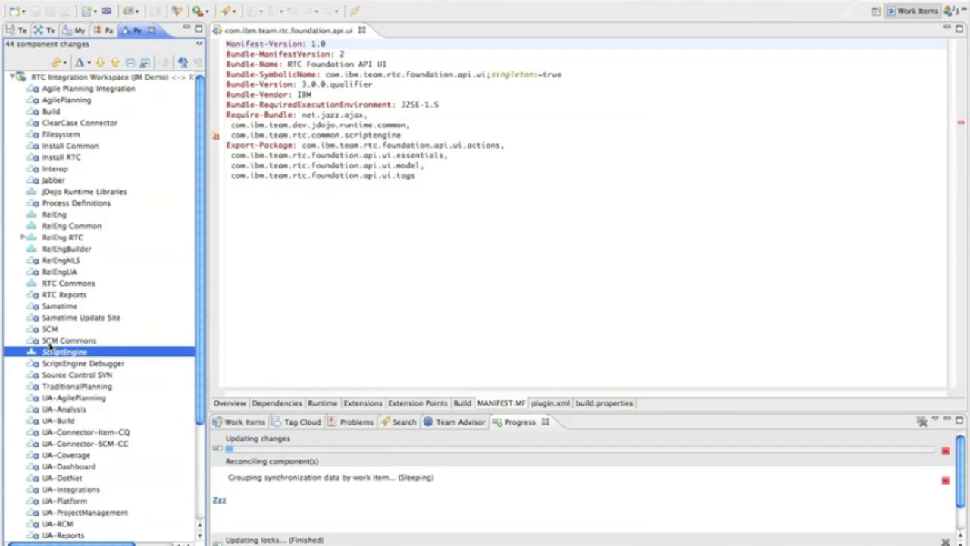
right_click(48, 350)
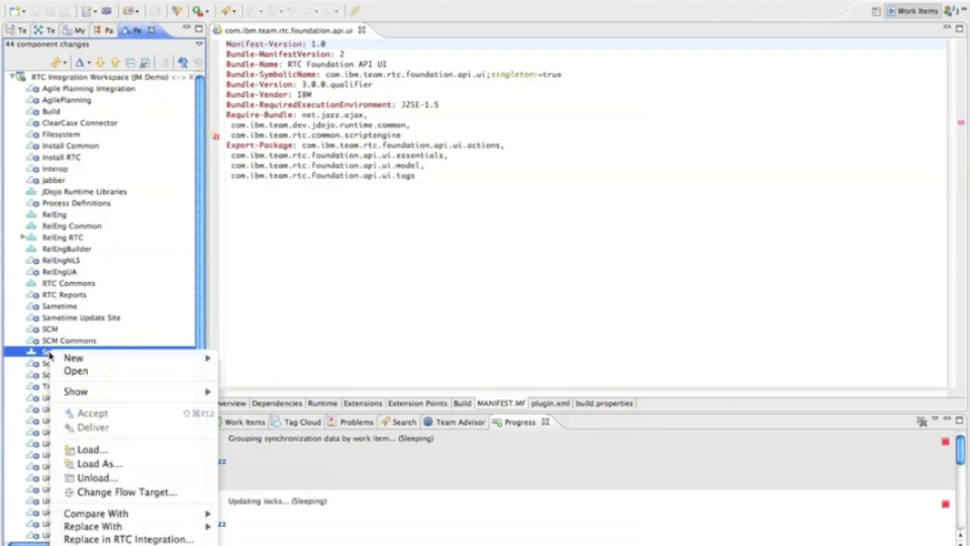
left_click(89, 449)
left_click(657, 370)
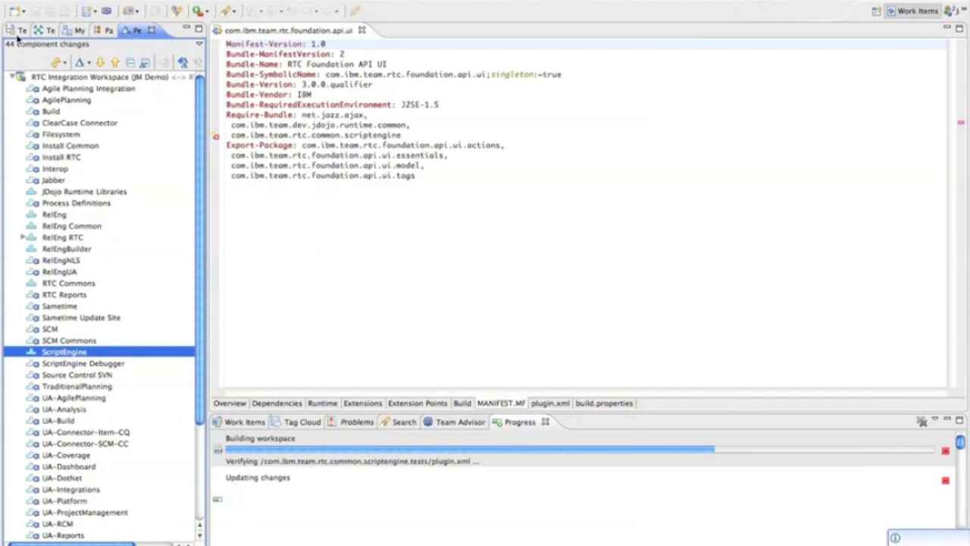
Step: Examine the plugin.xml source of com.ibm.team.dev.jdojo.runtime.common in JDojo Runtime Libraries, and collapse that working set
left_click(106, 30)
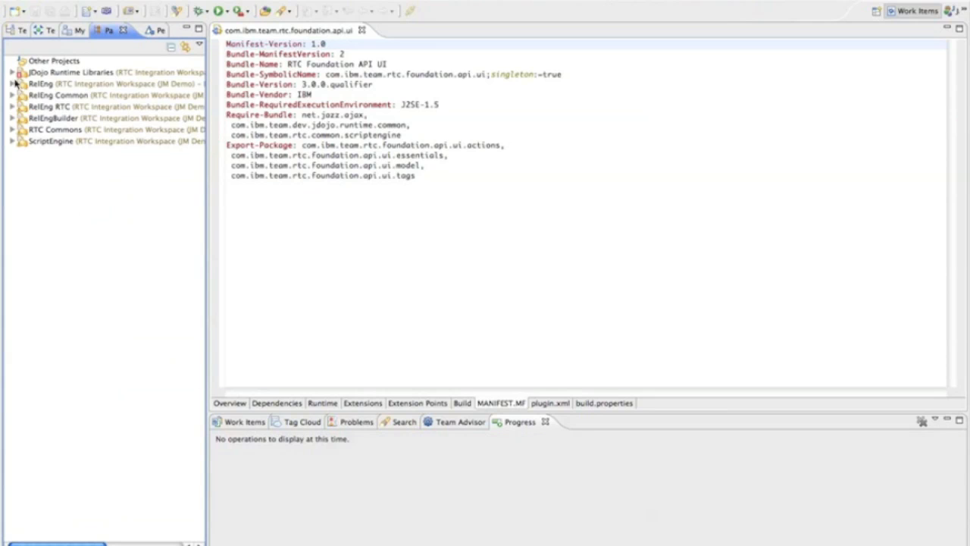
left_click(12, 72)
left_click(22, 95)
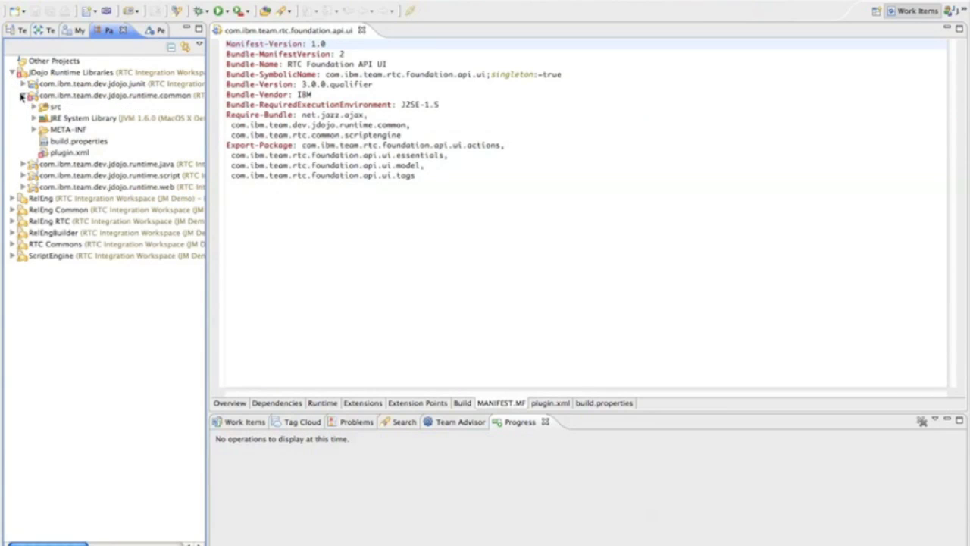
double_click(66, 152)
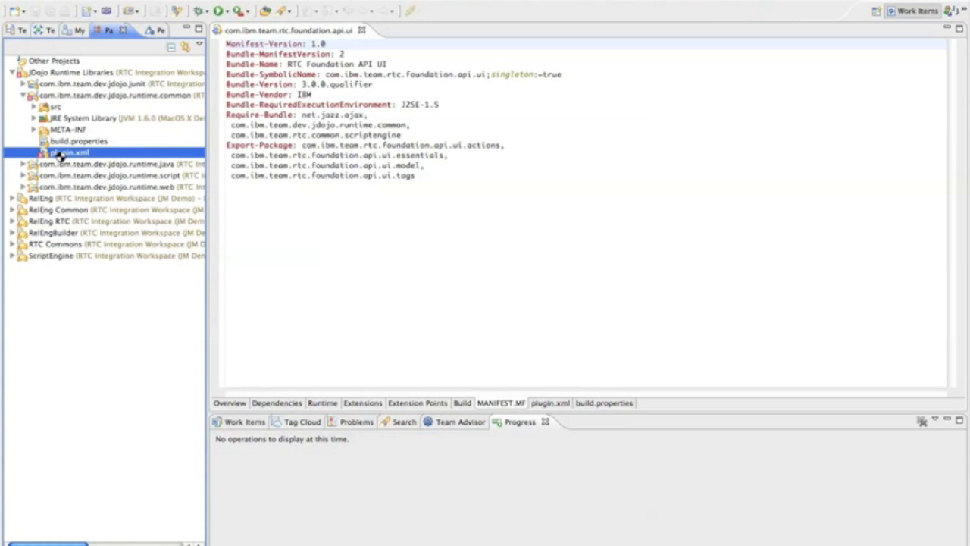
left_click(435, 403)
left_click(363, 404)
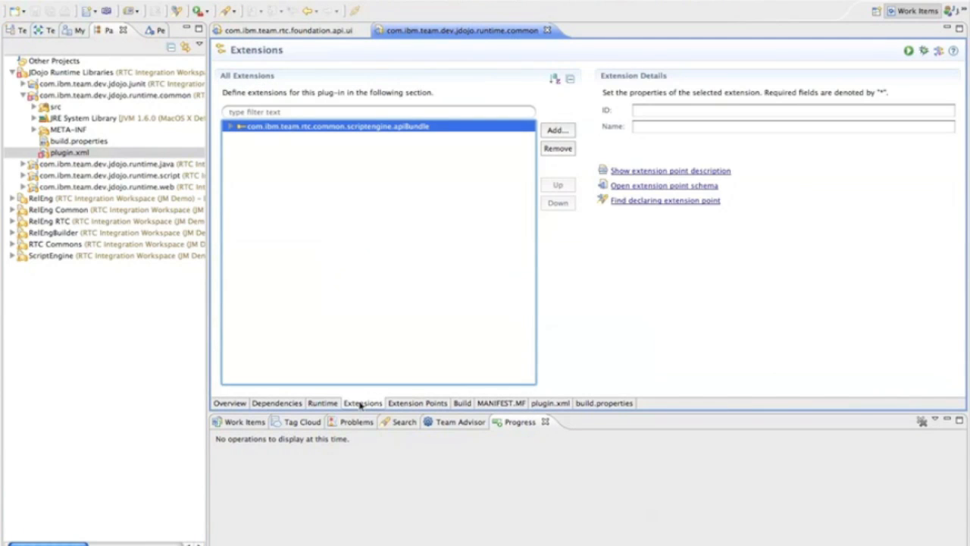
left_click(542, 405)
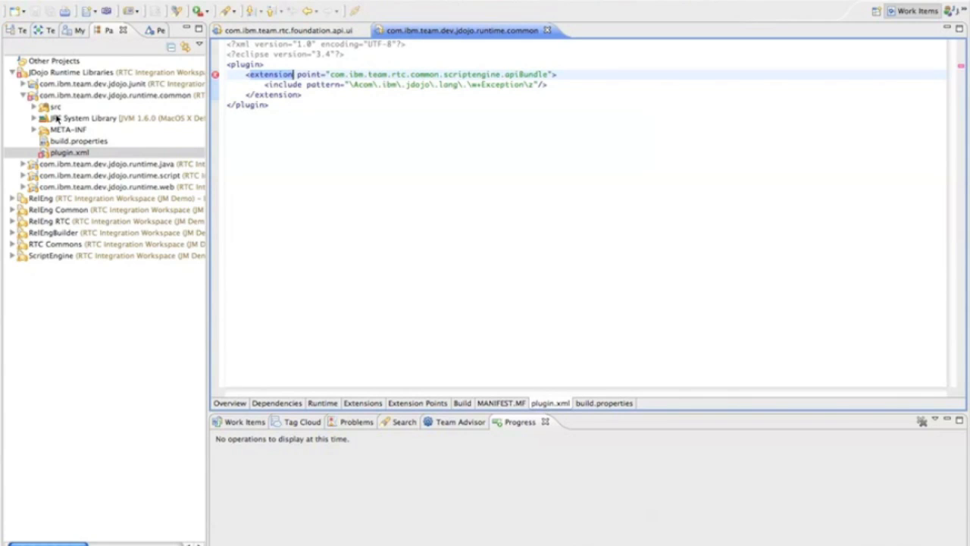
left_click(25, 96)
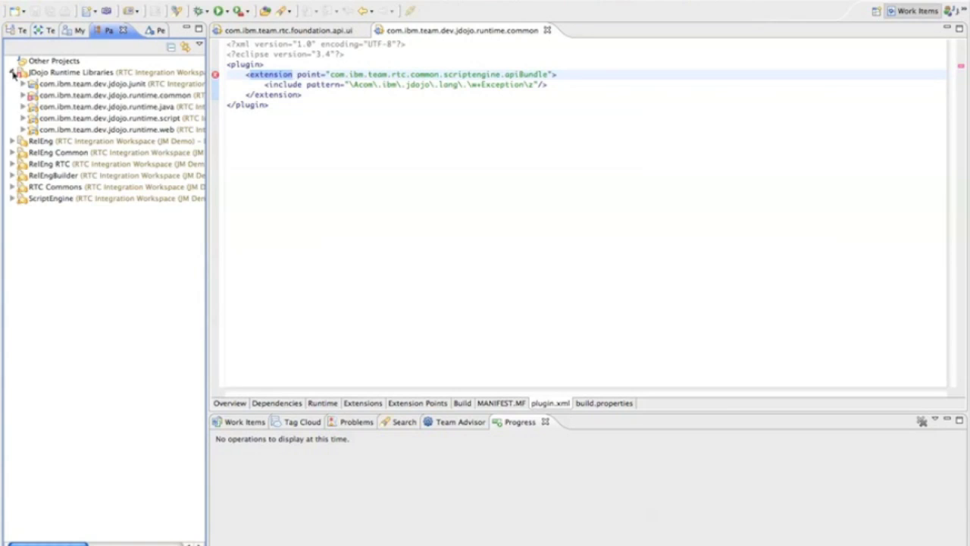
left_click(13, 72)
left_click(331, 141)
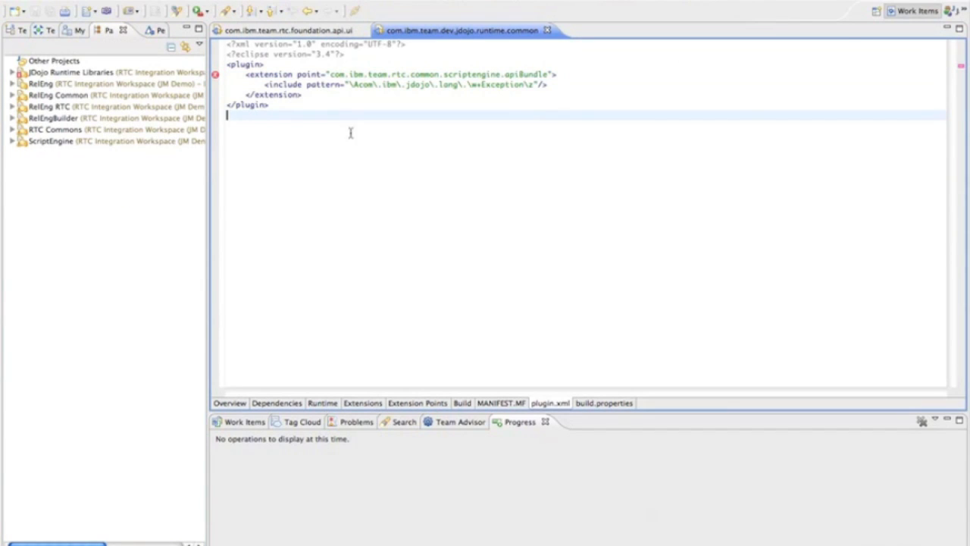
Step: Switch to the Java perspective and open the run configurations with the JUnit² Launch and OSGi² Launch groups expanded
left_click_drag(844, 14, 807, 11)
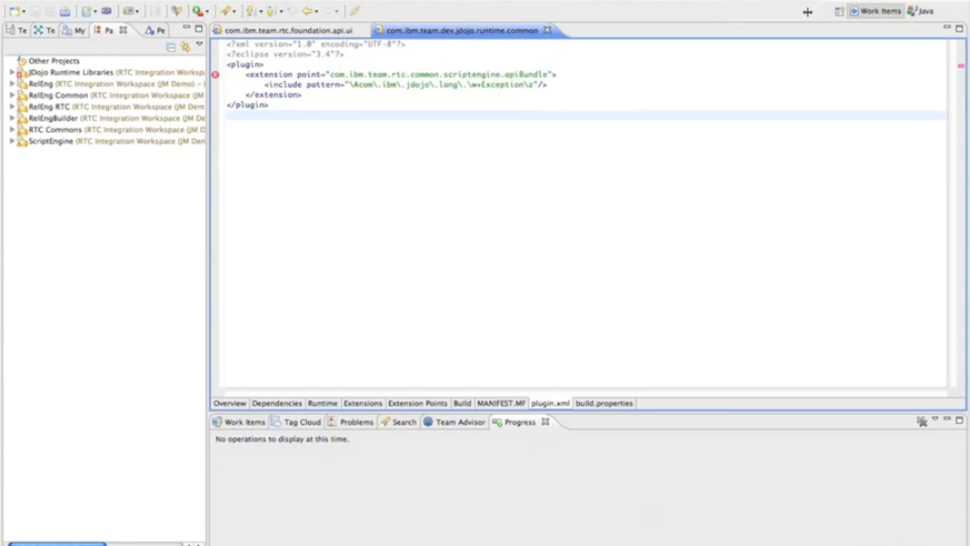
left_click(924, 11)
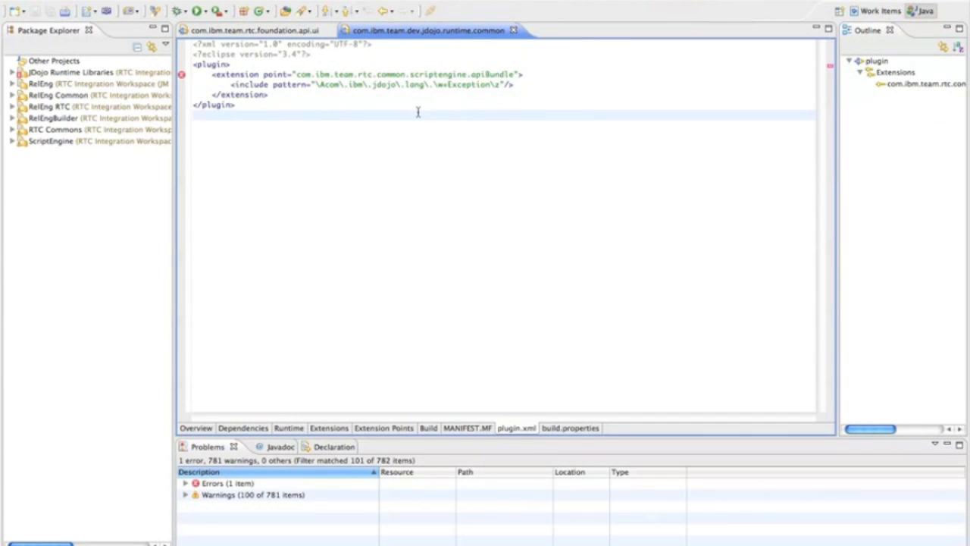
left_click(207, 12)
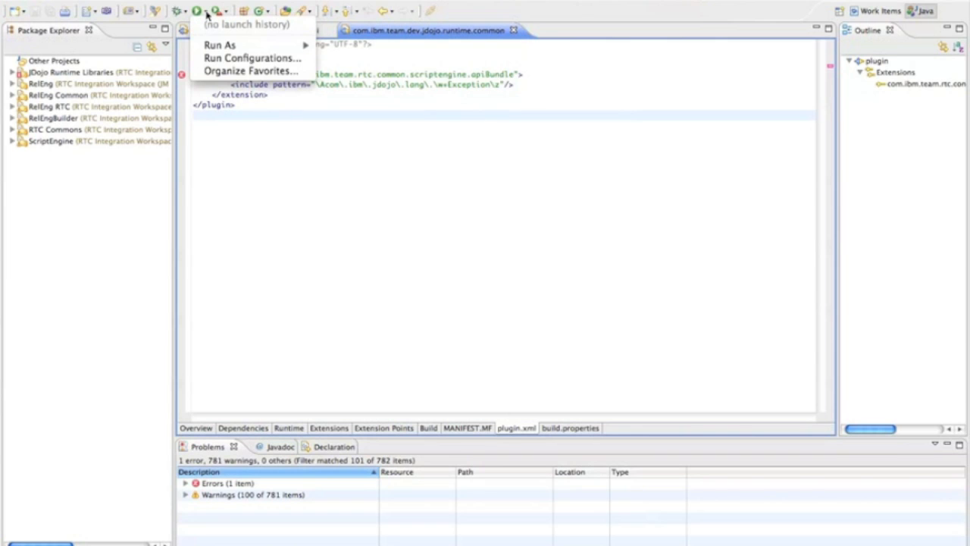
left_click(224, 61)
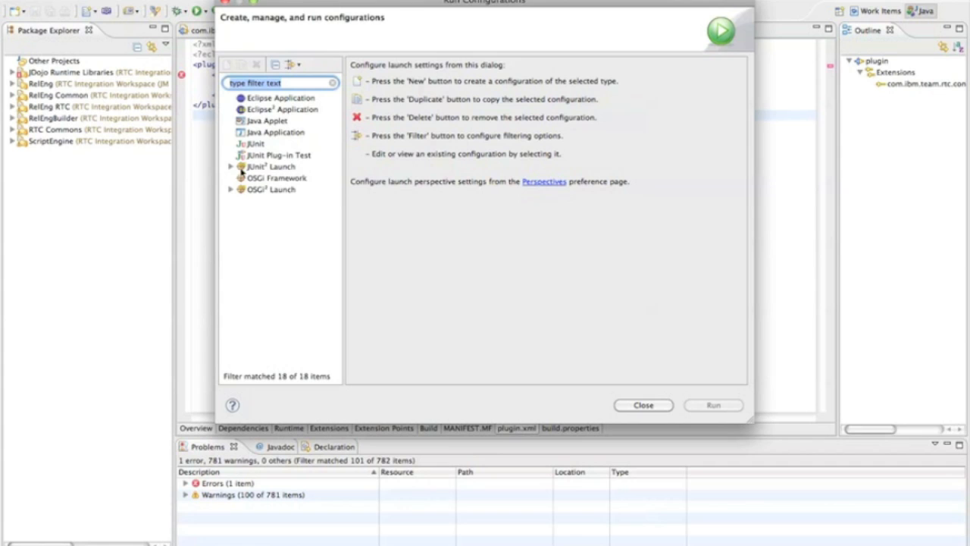
left_click(230, 166)
left_click_drag(343, 209, 401, 210)
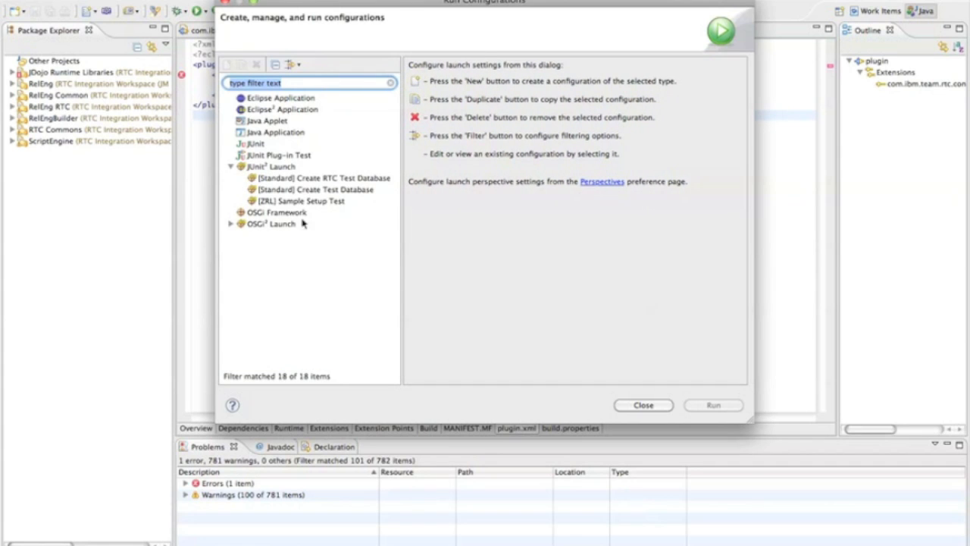
left_click(231, 225)
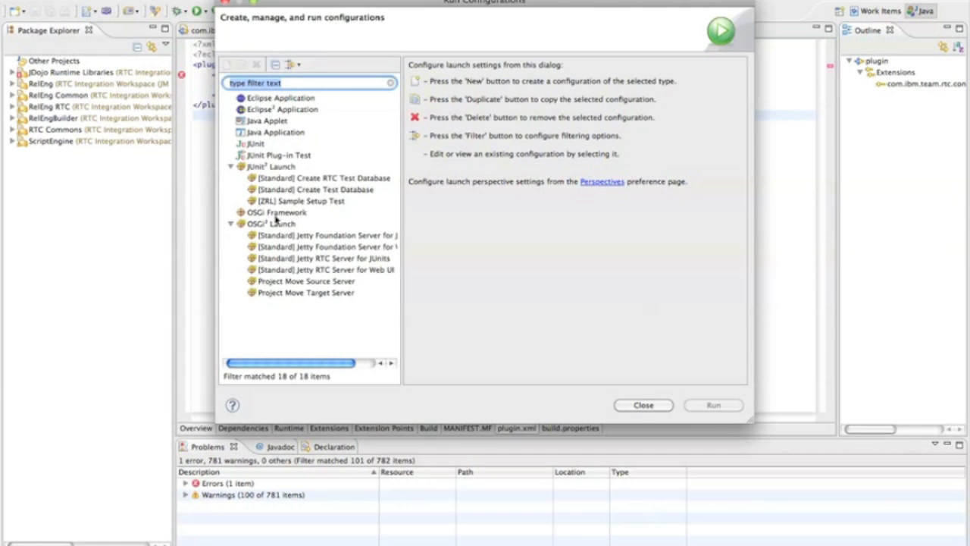
Step: Review the bundles of the two [Standard] test database launches, run Create RTC Test Database, and close the open editors
left_click(338, 191)
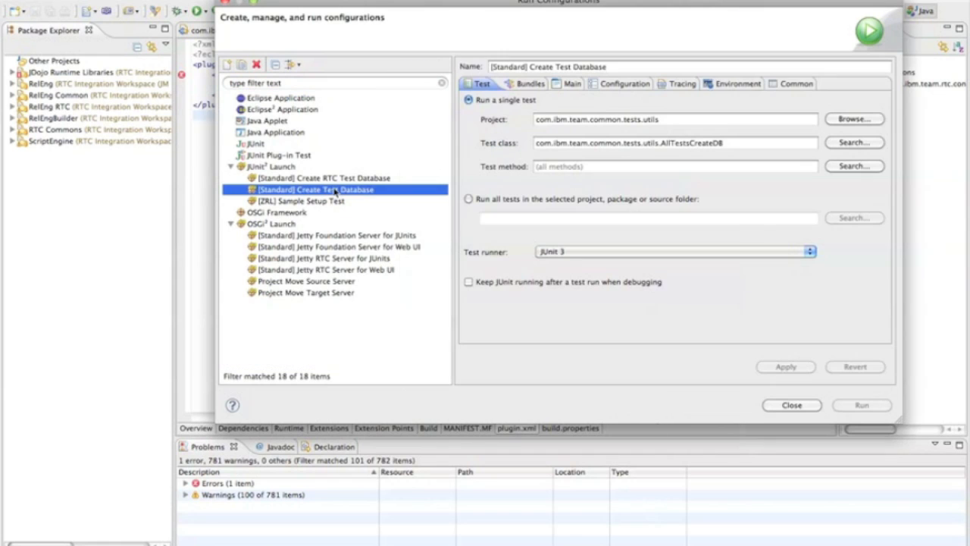
left_click(522, 88)
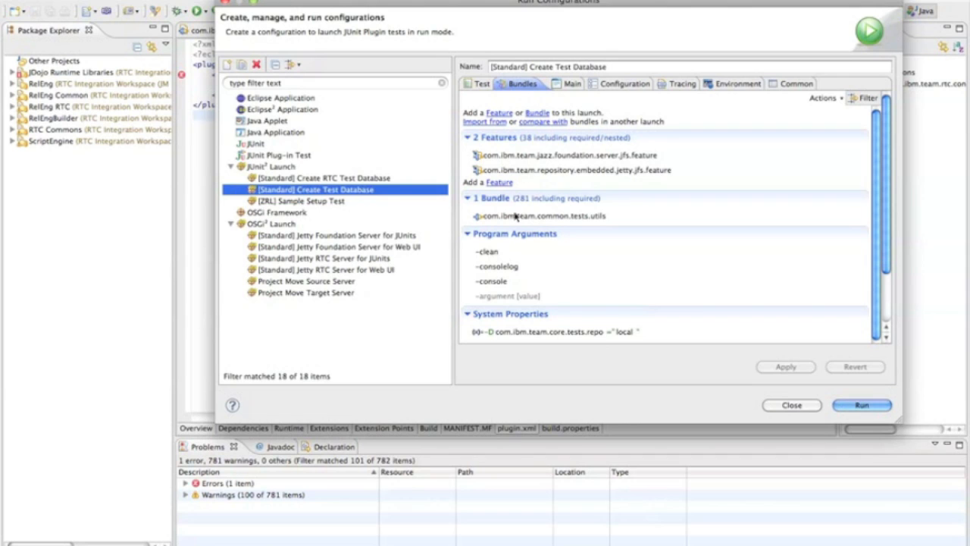
left_click(350, 179)
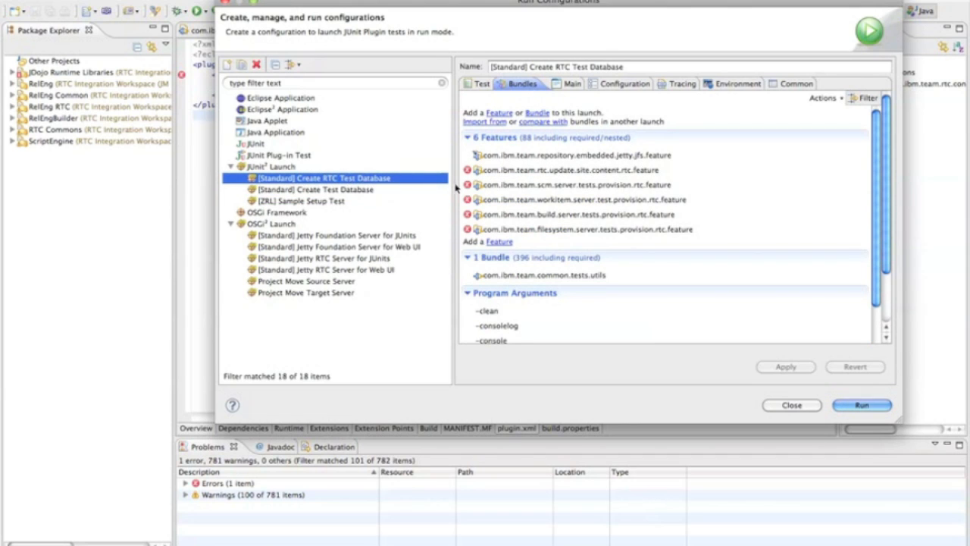
mouse_move(467, 174)
left_click(863, 405)
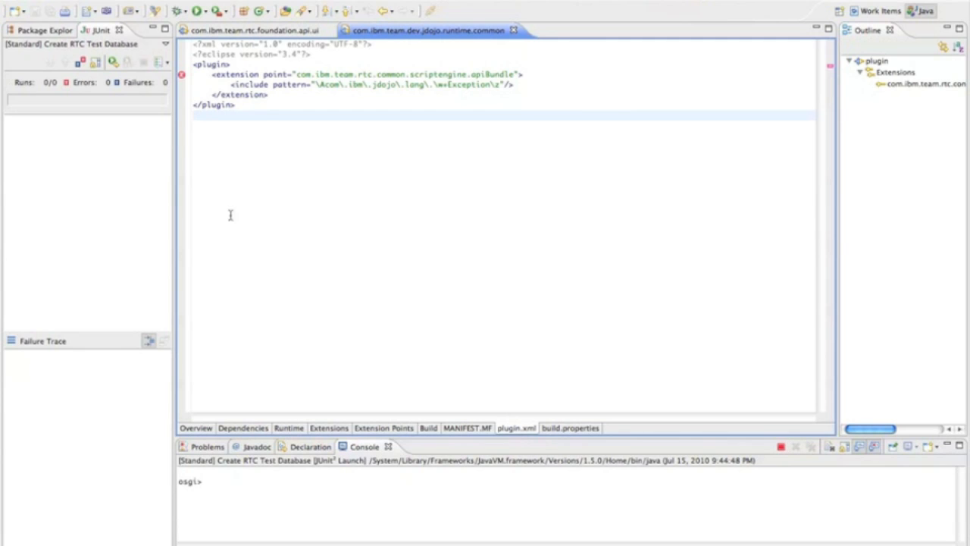
left_click(514, 31)
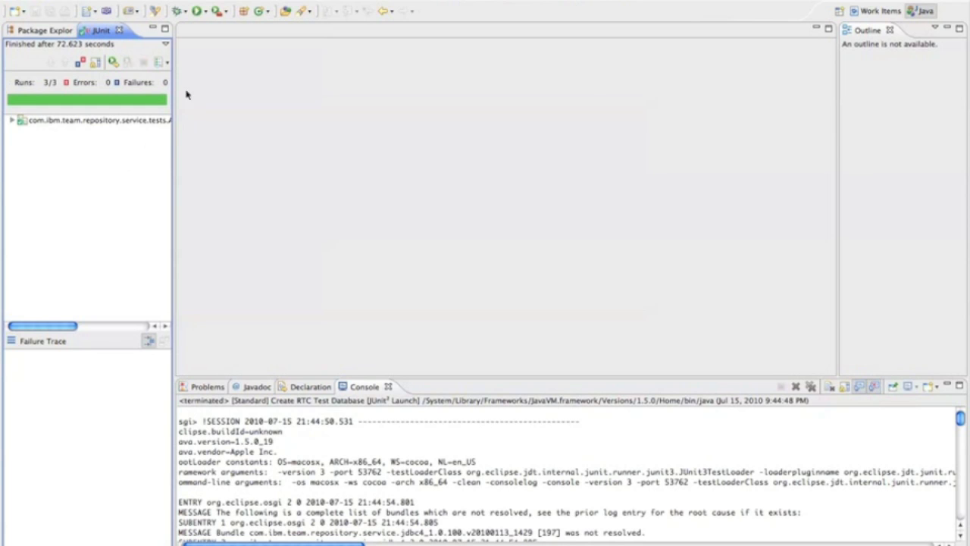
Step: Review the bundles of the [Standard] Jetty RTC Server for Web UI run configuration and run it
left_click(206, 12)
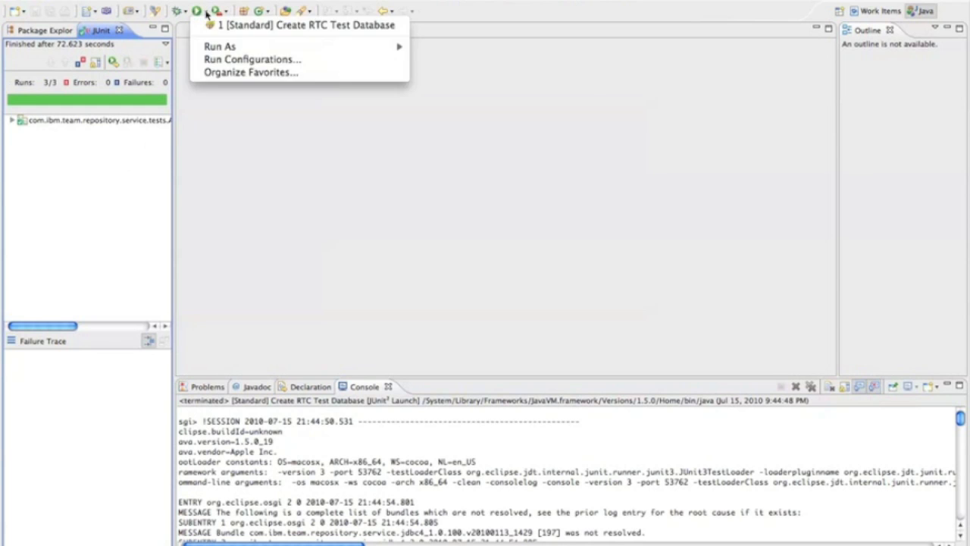
left_click(220, 60)
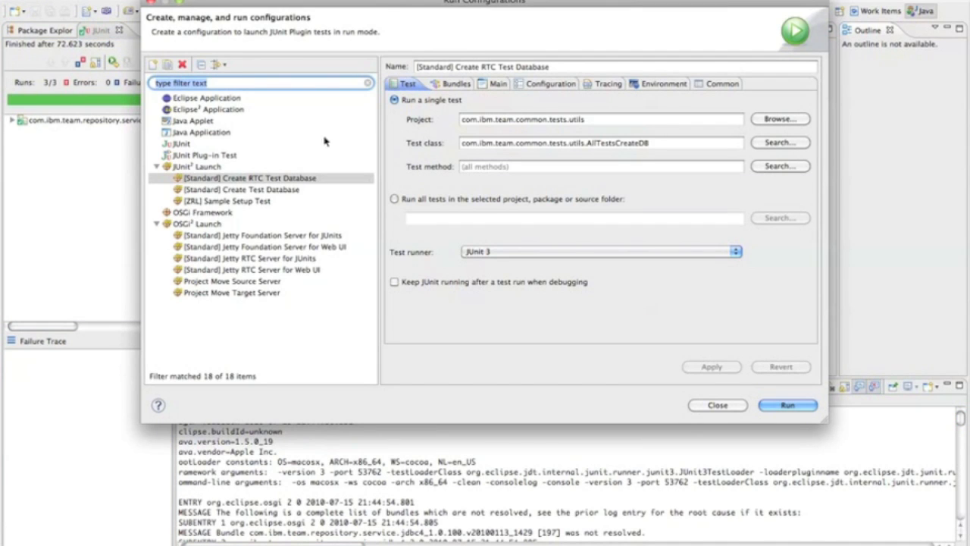
left_click(307, 270)
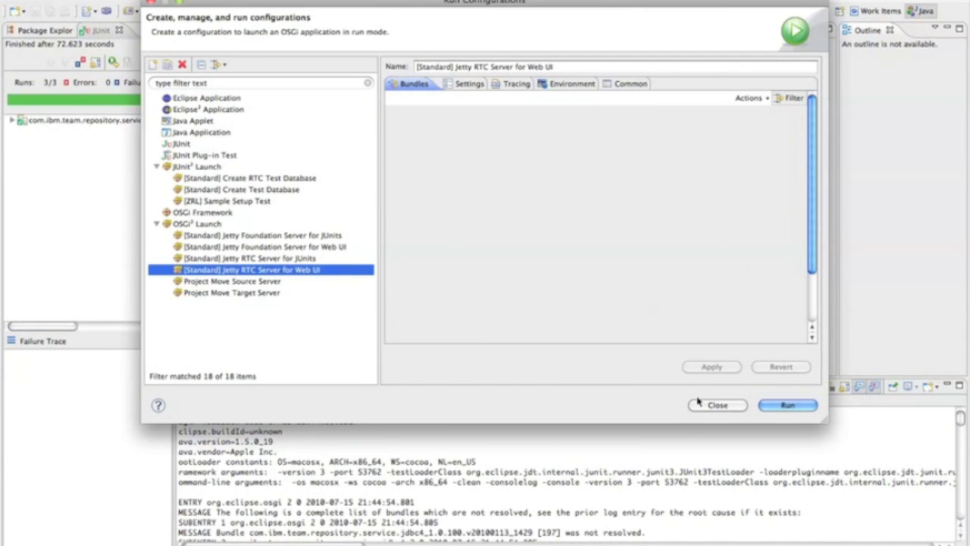
left_click(449, 86)
left_click(411, 88)
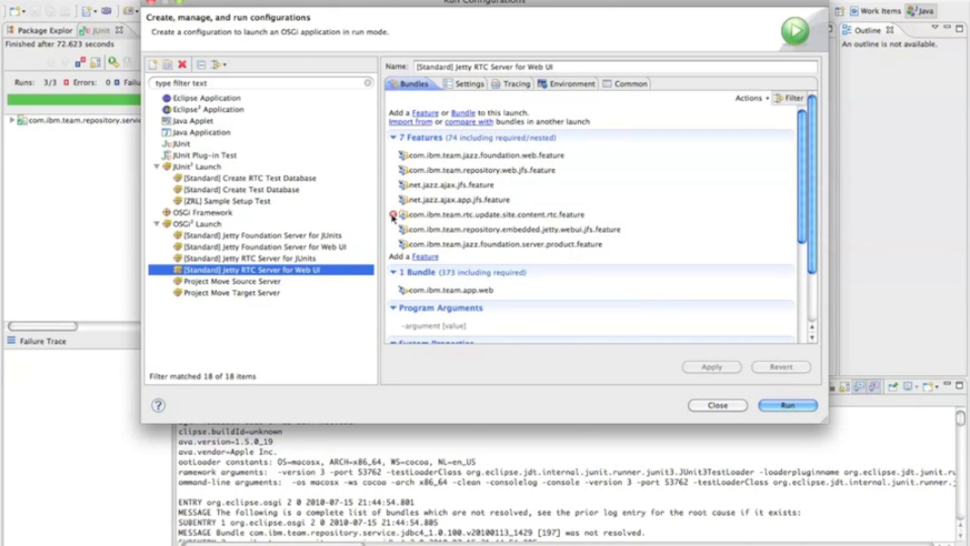
left_click(773, 406)
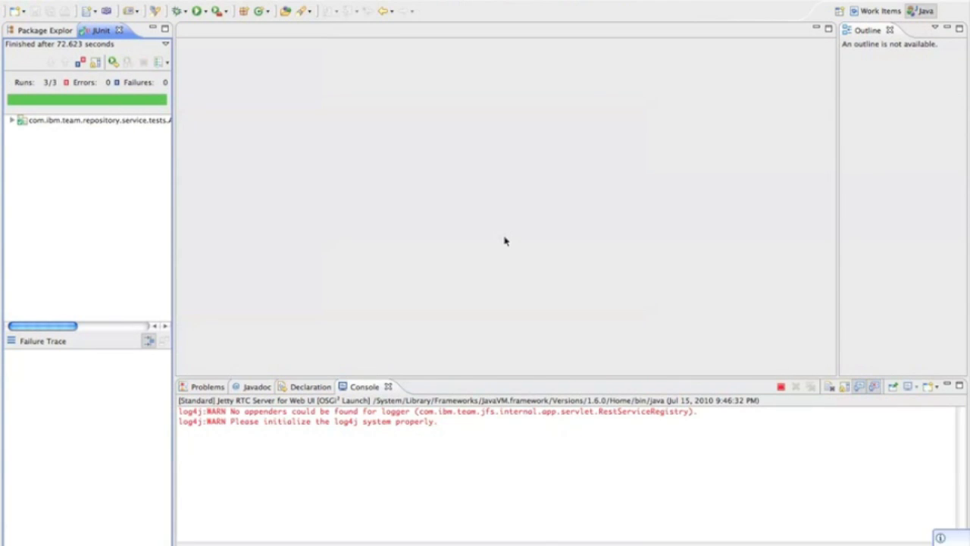
Step: Open the Internal Web Browser view and dock it in the editor area above the Console
key("super+3")
type("internal")
key("Return")
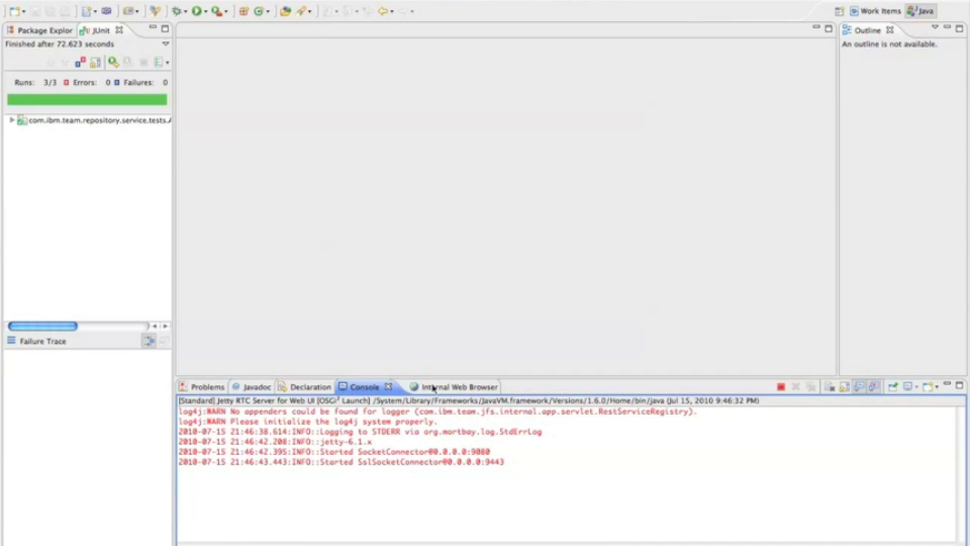
left_click_drag(432, 388, 433, 356)
left_click_drag(437, 285, 435, 21)
left_click(407, 72)
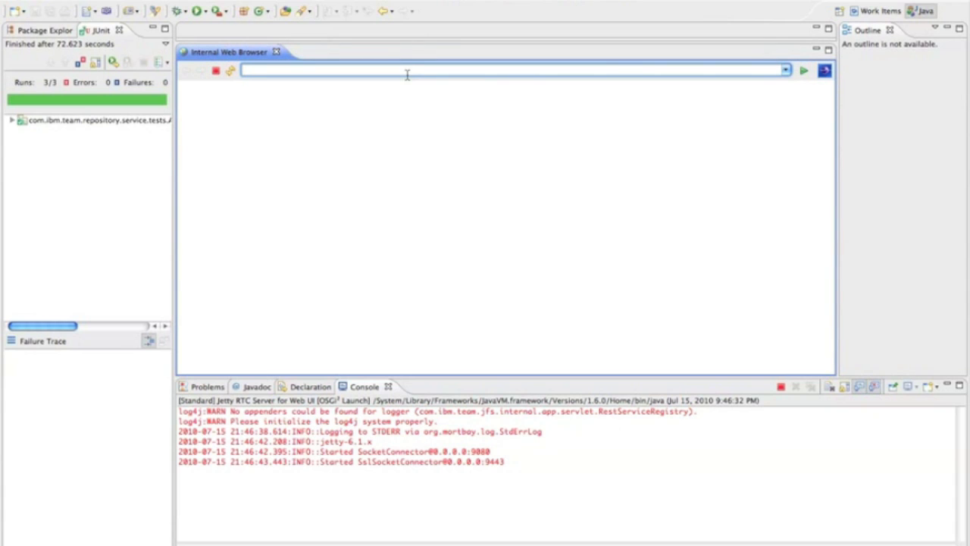
type("http://localhost:9443/jazz")
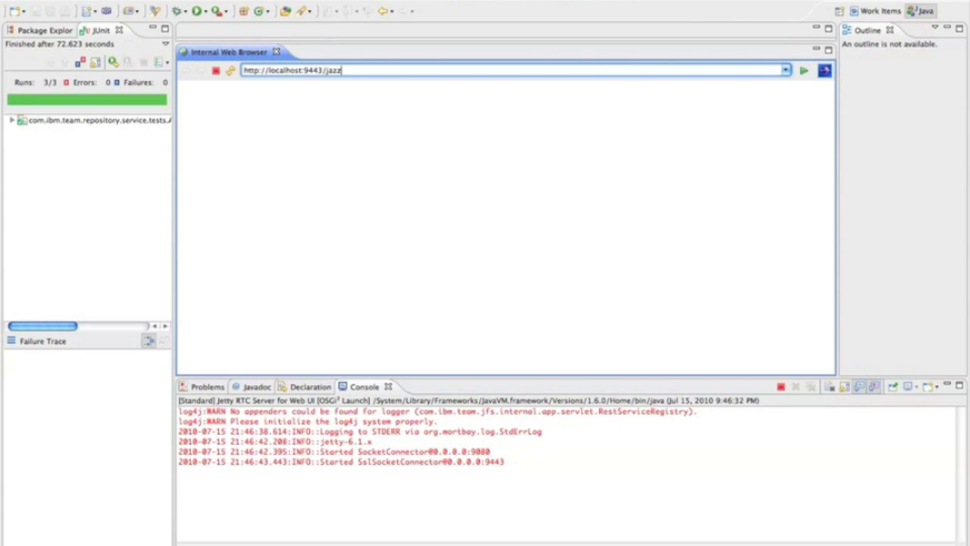
key("Return")
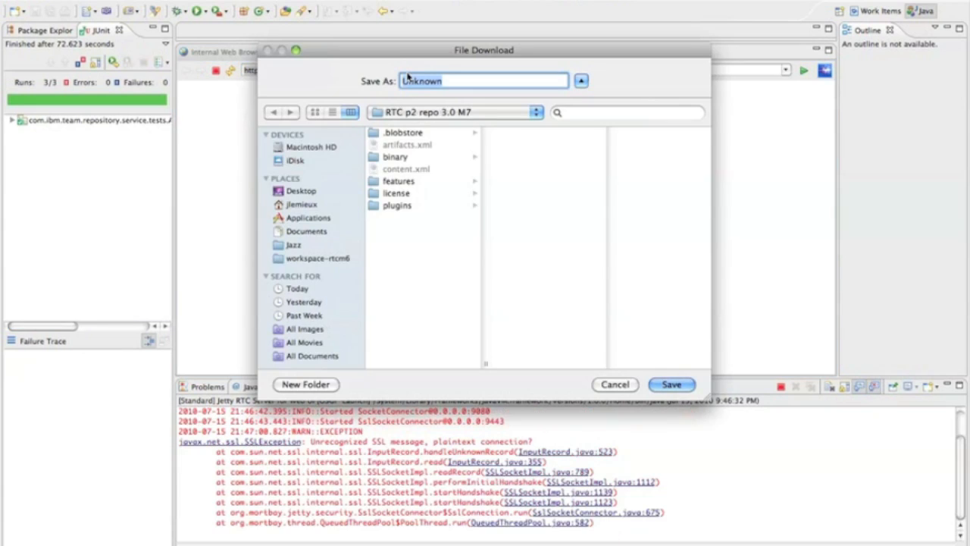
left_click(626, 385)
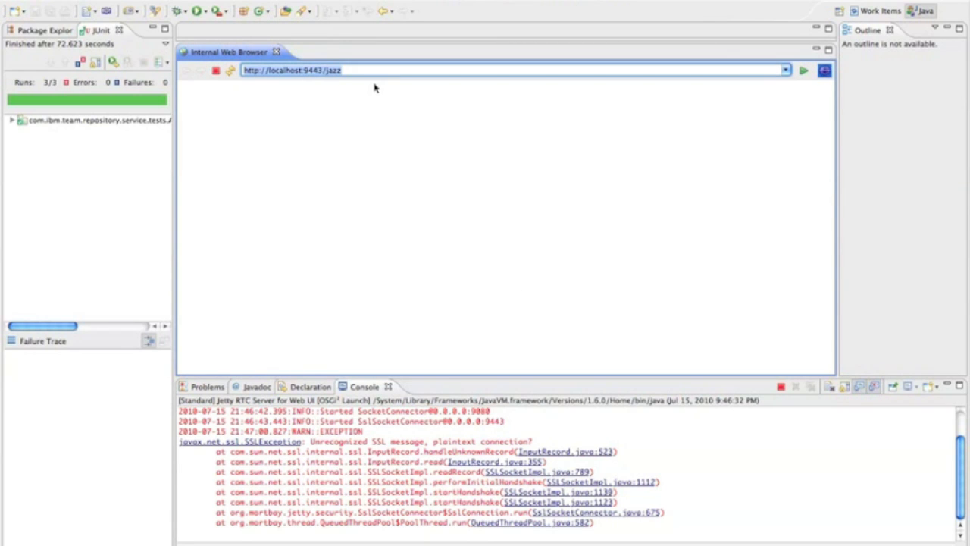
left_click(252, 70)
type("s")
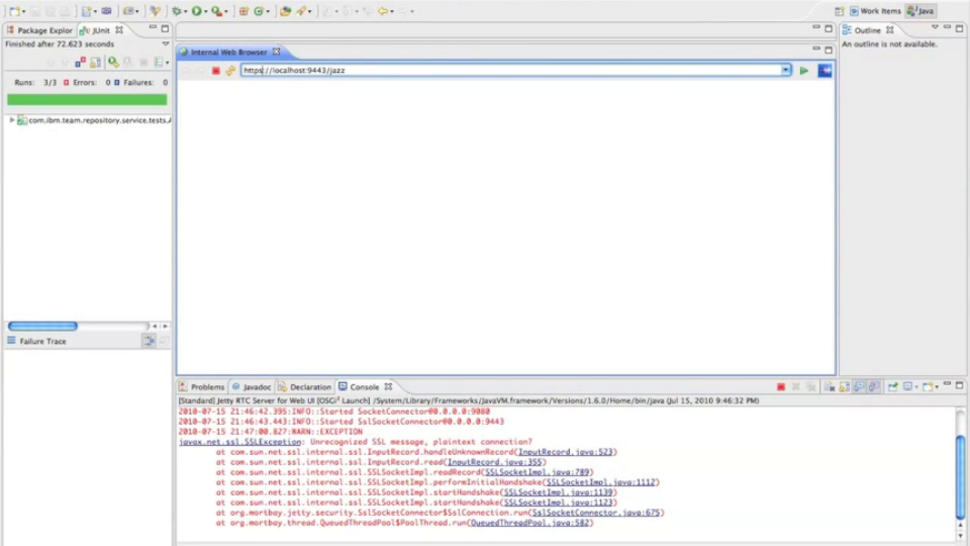
key("Return")
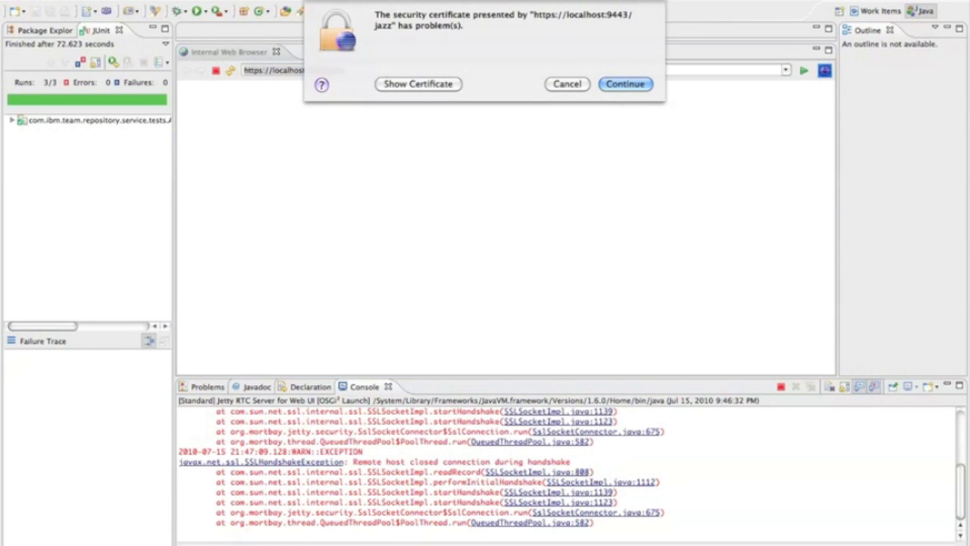
left_click(625, 84)
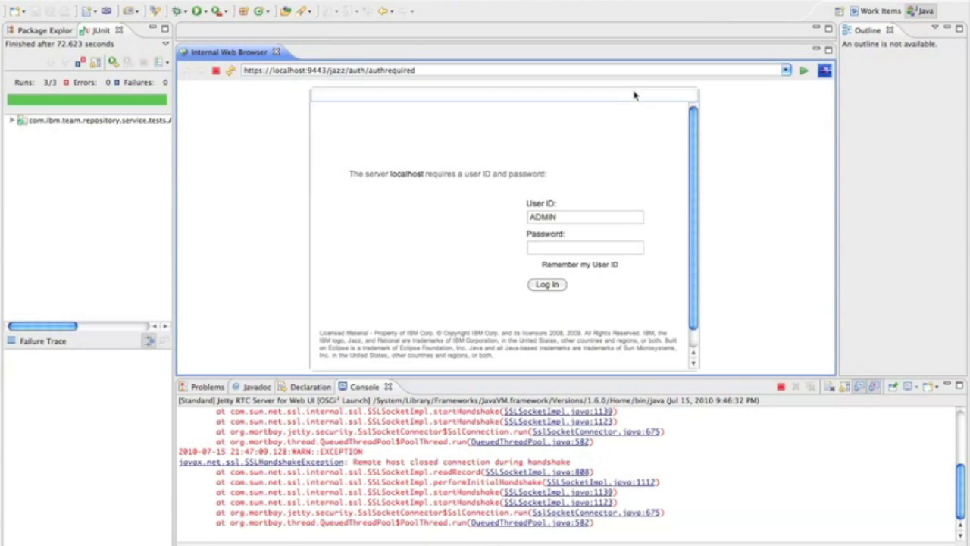
Step: Enter the account password for the prefilled user ID and log in to the Jazz Team Server
left_click(575, 248)
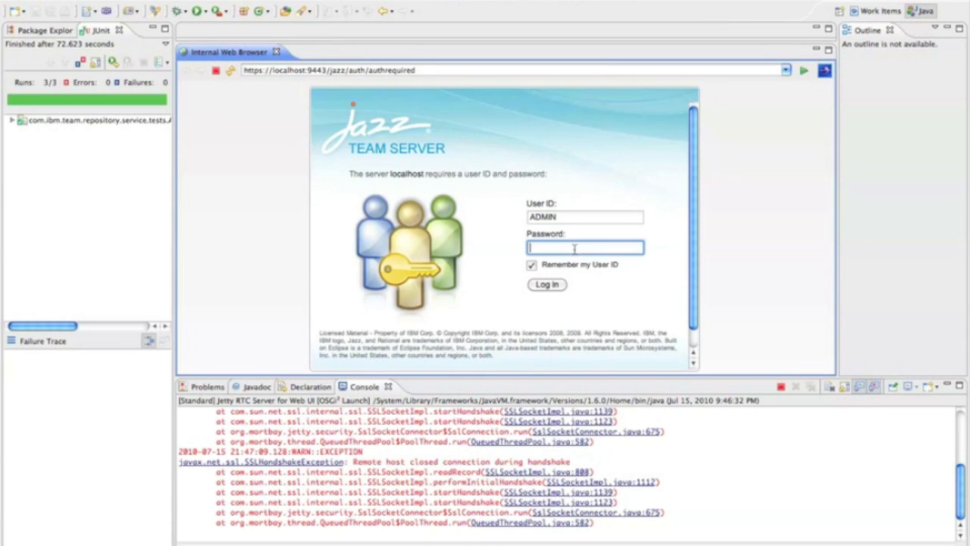
type("ADMIN")
key("Return")
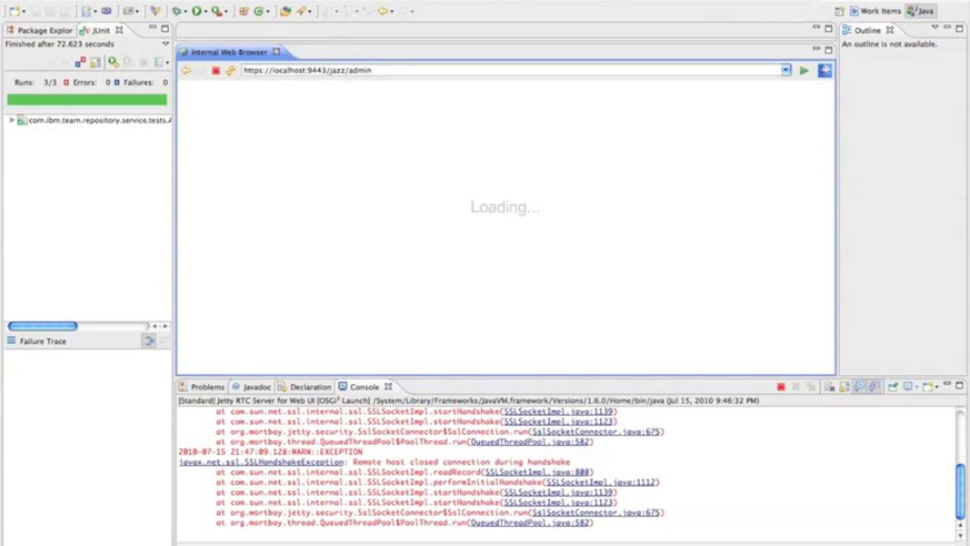